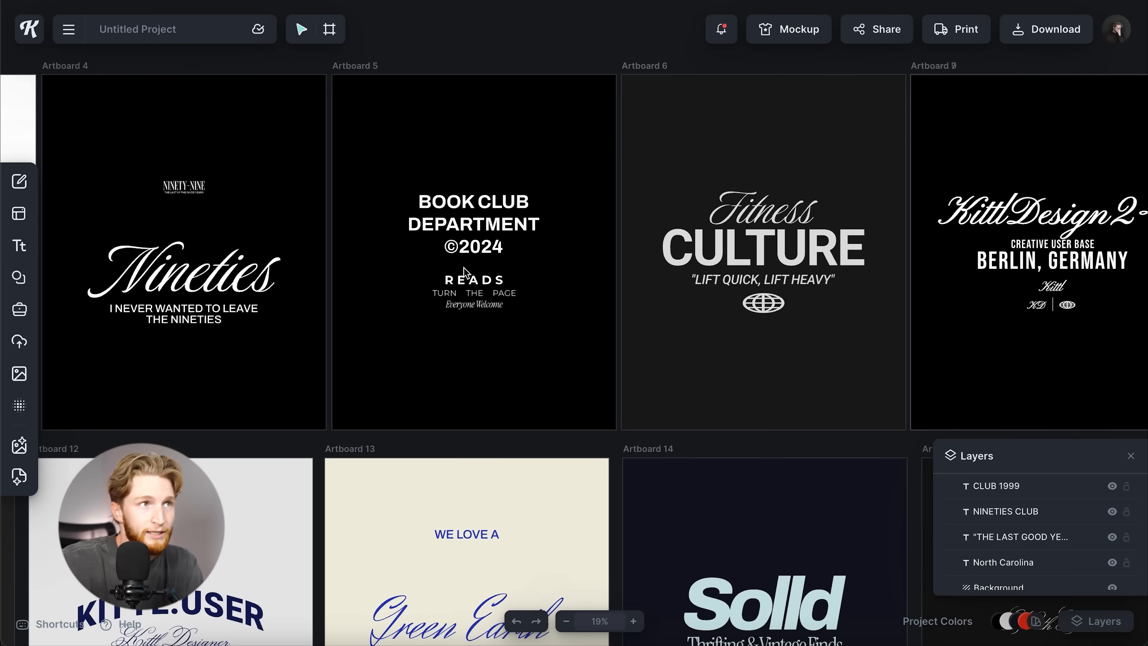
Select the "Fitness" script text on Artboard 6 and view its alignment options.
{"action": "left_click", "coordinate": [735, 262]}
{"action": "scroll", "coordinate": [620, 336], "scroll_direction": "right", "scroll_amount": 4}
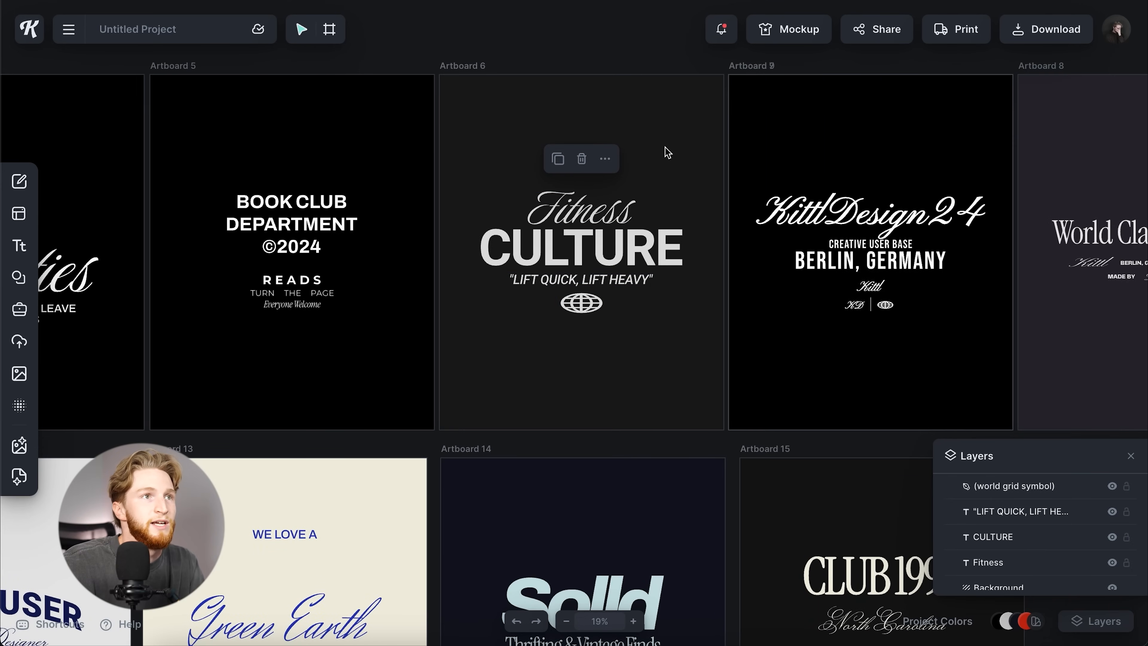
{"action": "left_click", "coordinate": [627, 221]}
{"action": "mouse_move", "coordinate": [1013, 96]}
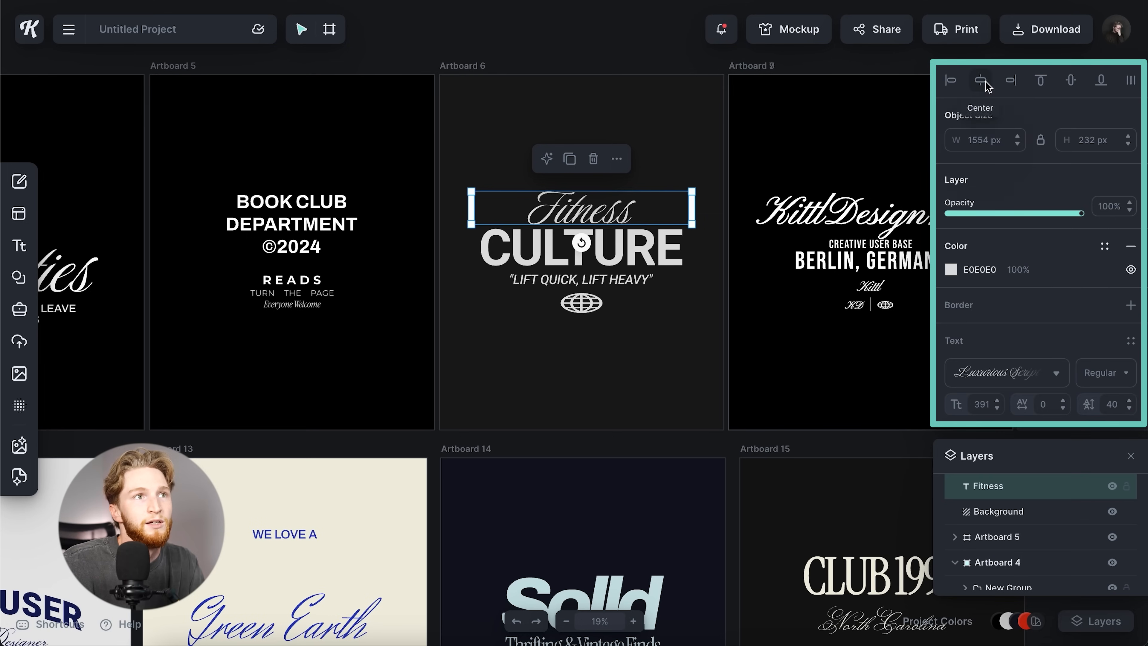
{"action": "left_click", "coordinate": [651, 128]}
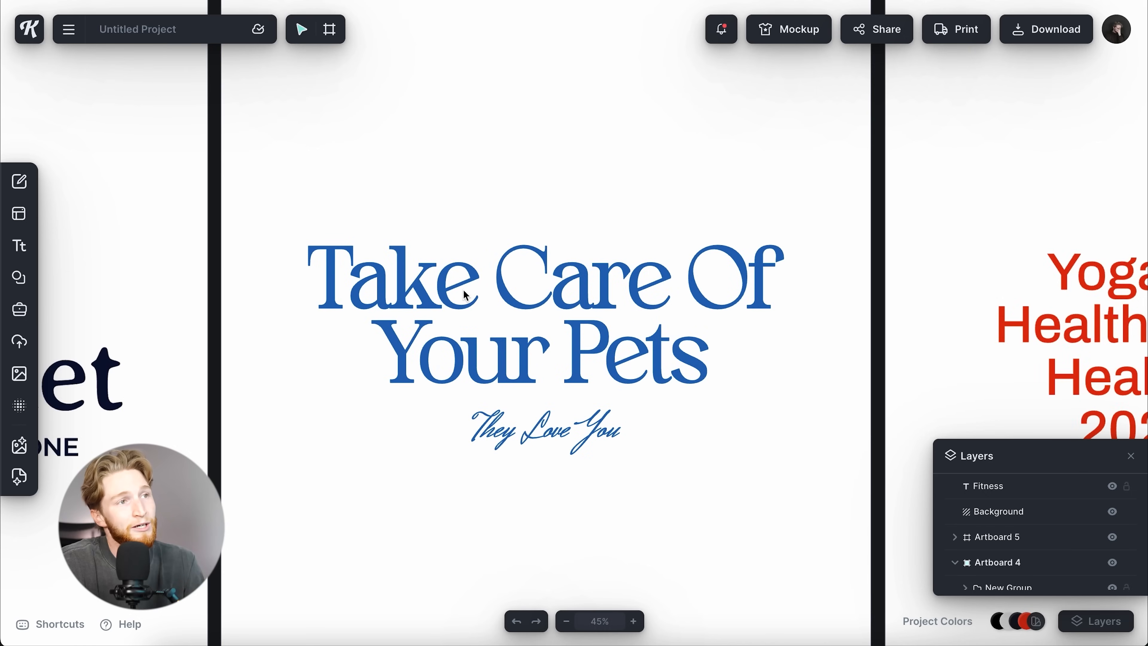
Examine the title and subtitle font pairings on Artboards 2, 4, 5 and 6.
{"action": "scroll", "coordinate": [465, 402], "scroll_direction": "up", "scroll_amount": 3}
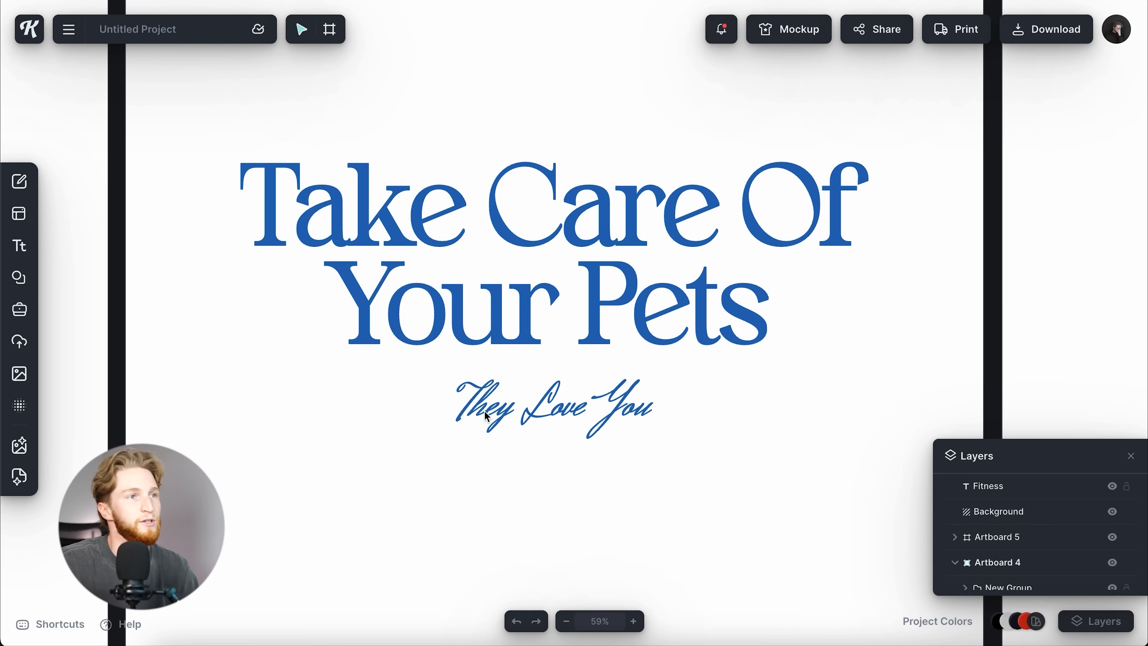
{"action": "scroll", "coordinate": [479, 388], "scroll_direction": "down", "scroll_amount": 10}
{"action": "scroll", "coordinate": [484, 395], "scroll_direction": "right", "scroll_amount": 5}
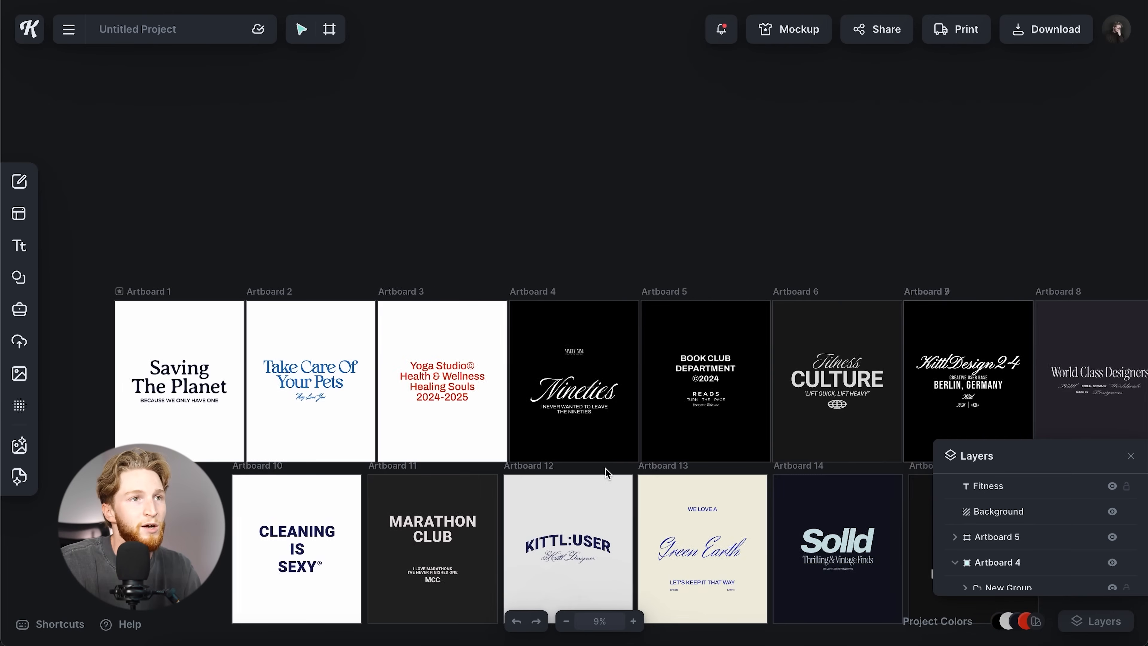
{"action": "scroll", "coordinate": [444, 388], "scroll_direction": "up", "scroll_amount": 10}
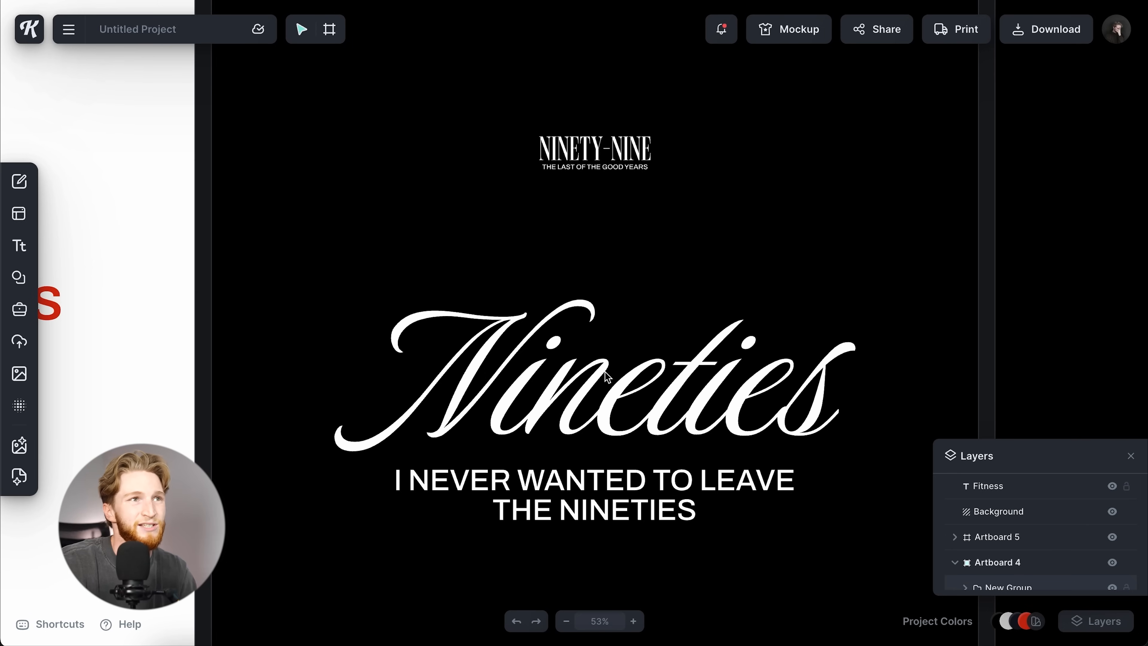
{"action": "scroll", "coordinate": [605, 372], "scroll_direction": "down", "scroll_amount": 10}
{"action": "scroll", "coordinate": [626, 380], "scroll_direction": "right", "scroll_amount": 5}
{"action": "scroll", "coordinate": [802, 312], "scroll_direction": "up", "scroll_amount": 6}
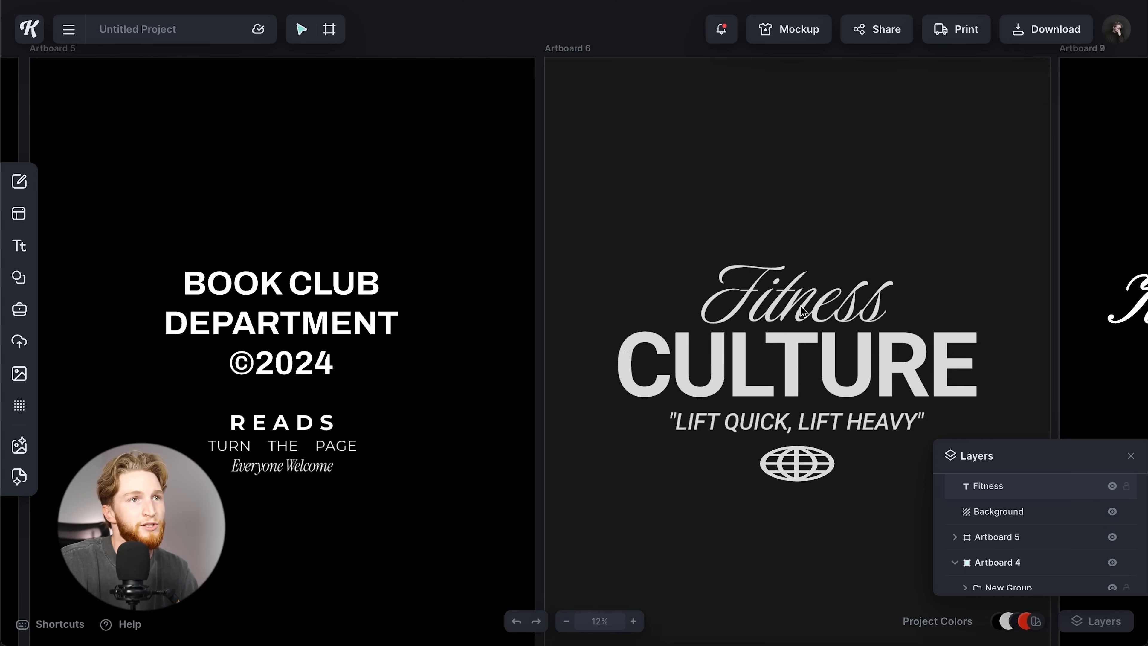
{"action": "scroll", "coordinate": [743, 309], "scroll_direction": "right", "scroll_amount": 10}
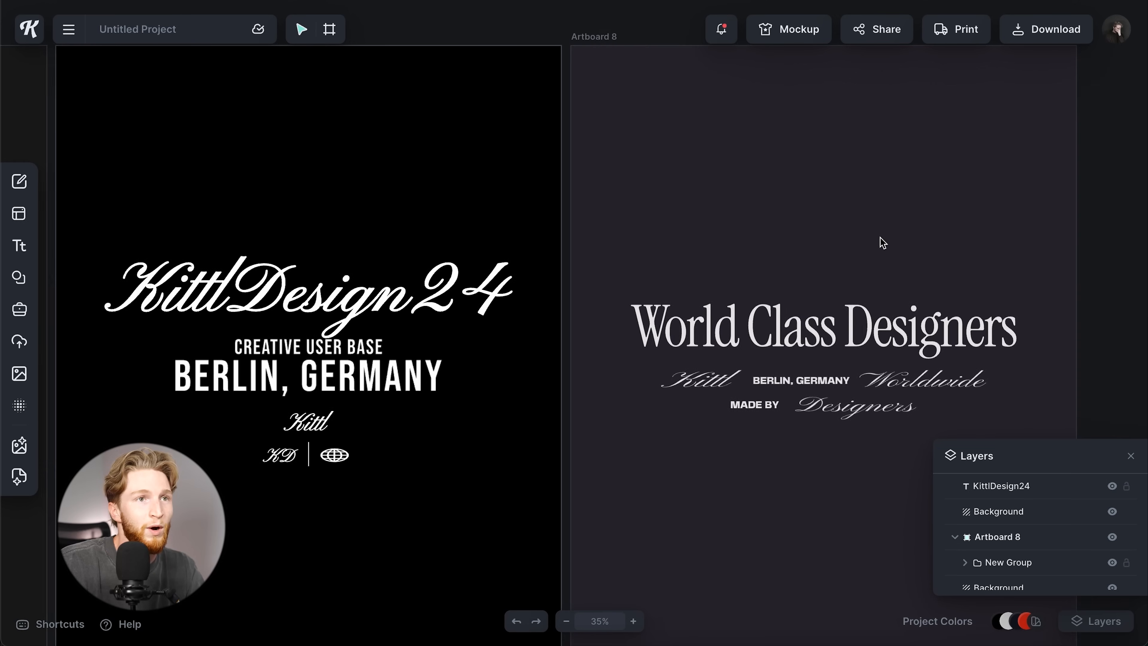
Examine how the "KittlDesign24" script title pairs with the sans-serif lines beneath it.
{"action": "scroll", "coordinate": [881, 241], "scroll_direction": "right", "scroll_amount": 1}
{"action": "scroll", "coordinate": [686, 341], "scroll_direction": "left", "scroll_amount": 5}
{"action": "scroll", "coordinate": [686, 342], "scroll_direction": "up", "scroll_amount": 5}
{"action": "left_click", "coordinate": [633, 311]}
{"action": "left_click_drag", "start_coordinate": [633, 311], "coordinate": [629, 308]}
{"action": "scroll", "coordinate": [629, 308], "scroll_direction": "down", "scroll_amount": 5}
{"action": "left_click", "coordinate": [736, 457]}
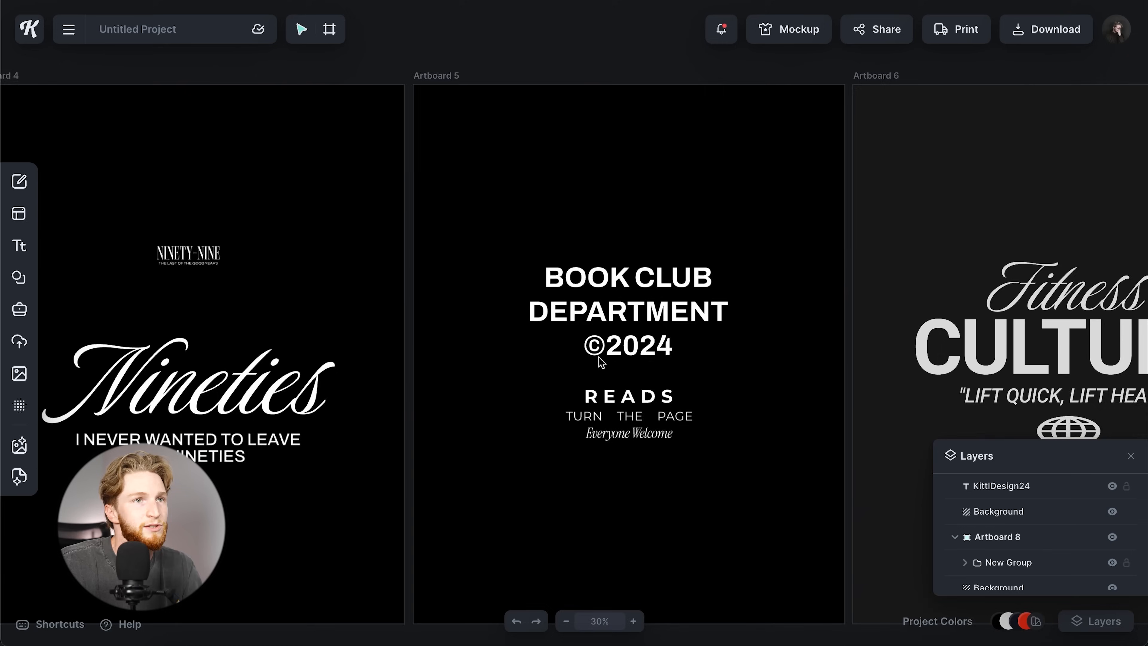
Nudge the "Fitness" script slightly left above "CULTURE" on Artboard 6.
{"action": "scroll", "coordinate": [602, 361], "scroll_direction": "right", "scroll_amount": 10}
{"action": "scroll", "coordinate": [582, 300], "scroll_direction": "up", "scroll_amount": 5}
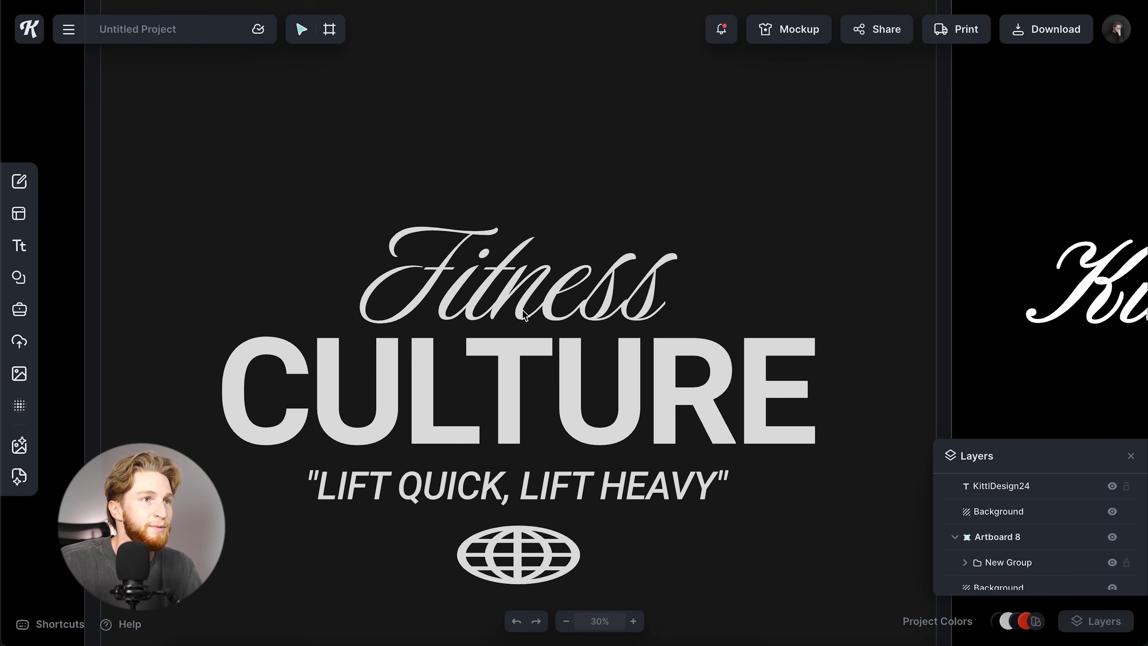
{"action": "left_click", "coordinate": [542, 307]}
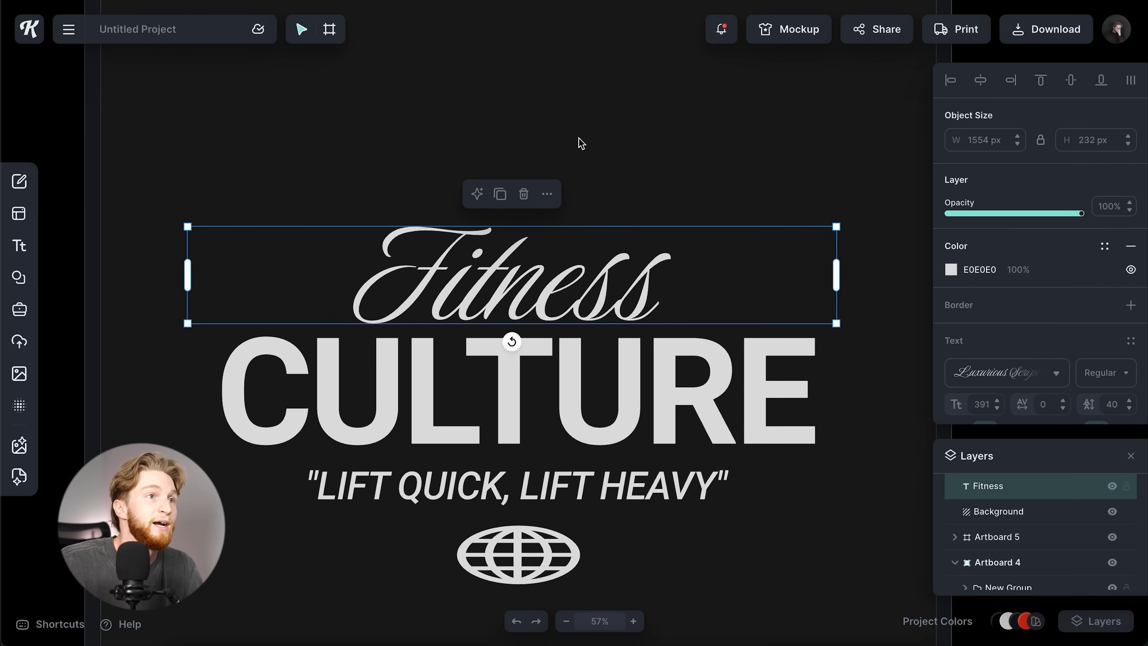
{"action": "left_click", "coordinate": [571, 180]}
Ungroup the text on Artboard 4 and nudge the "Nineties" script slightly left above its tagline.
{"action": "scroll", "coordinate": [604, 265], "scroll_direction": "down", "scroll_amount": 5}
{"action": "scroll", "coordinate": [621, 376], "scroll_direction": "left", "scroll_amount": 15}
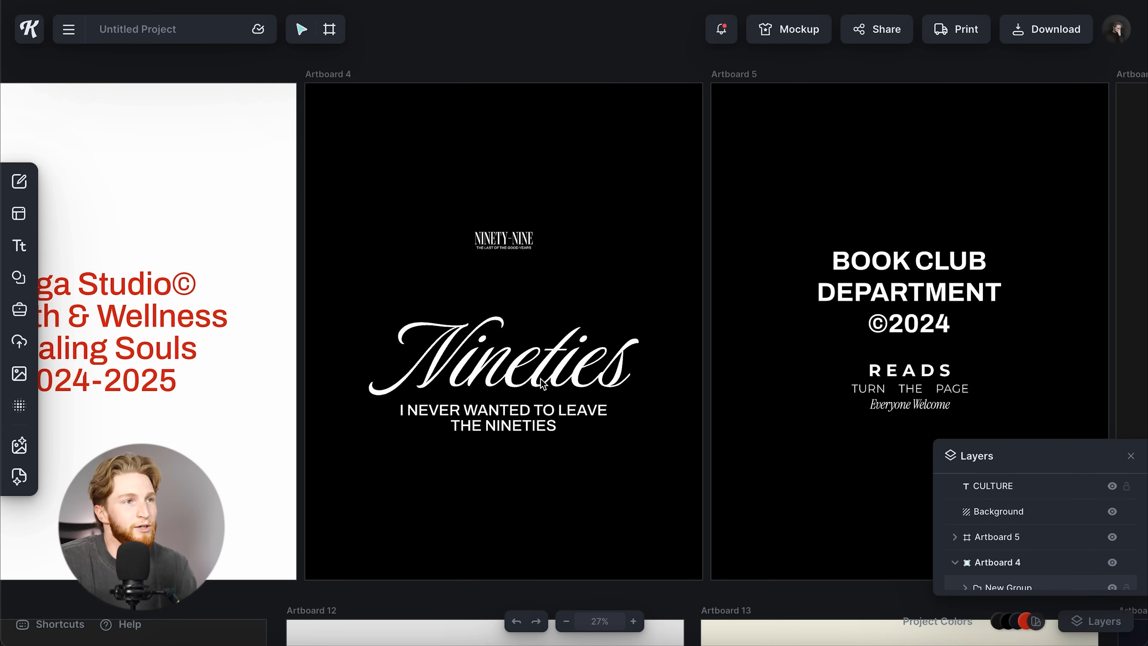
{"action": "scroll", "coordinate": [516, 370], "scroll_direction": "up", "scroll_amount": 3}
{"action": "left_click", "coordinate": [571, 373]}
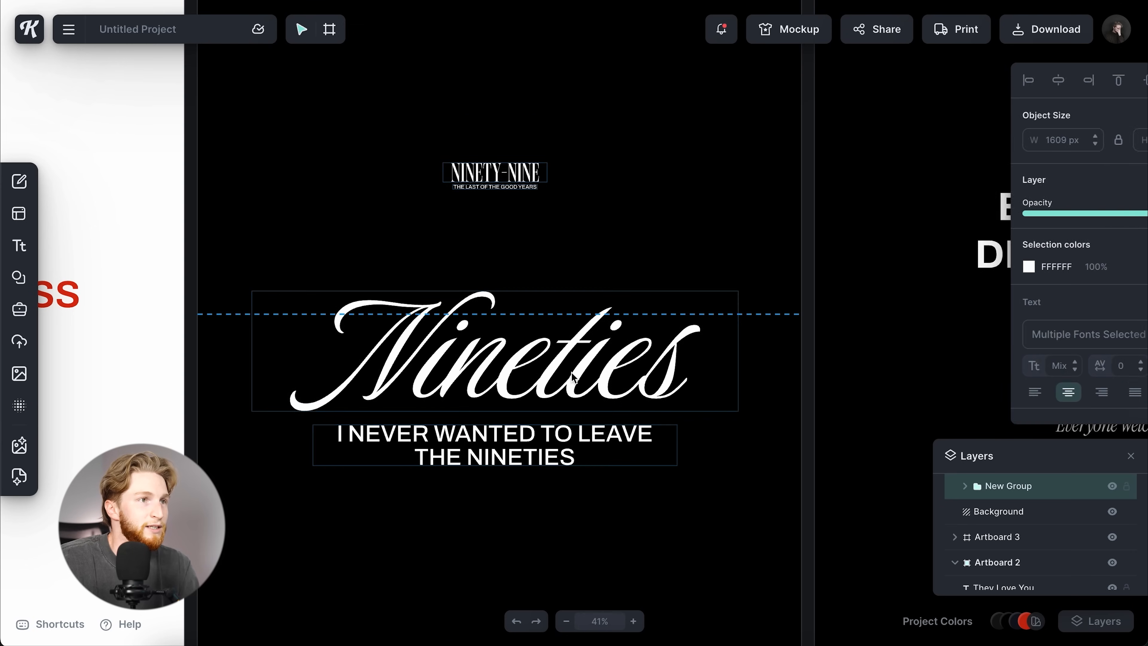
{"action": "left_click", "coordinate": [572, 372]}
{"action": "scroll", "coordinate": [570, 372], "scroll_direction": "up", "scroll_amount": 1}
{"action": "double_click", "coordinate": [562, 368]}
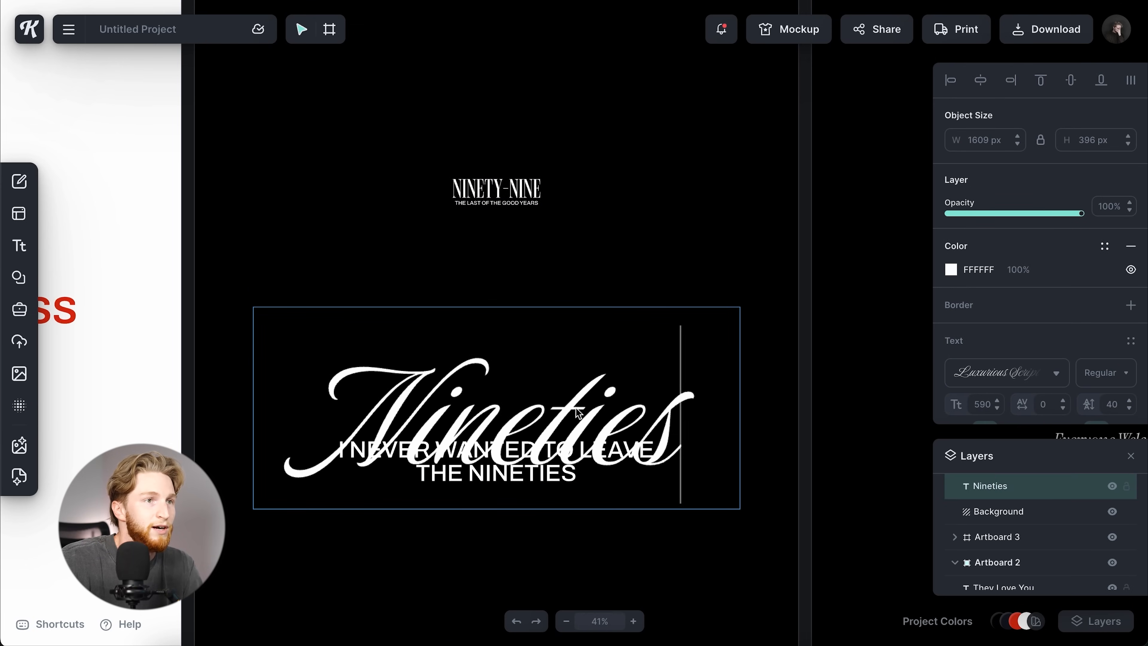
{"action": "left_click", "coordinate": [673, 578]}
{"action": "left_click_drag", "start_coordinate": [558, 380], "coordinate": [552, 380]}
{"action": "left_click", "coordinate": [605, 564]}
Nudge the "They Love You" script slightly left beneath the "Take Care Of Your Pets" headline on Artboard 2.
{"action": "scroll", "coordinate": [617, 533], "scroll_direction": "down", "scroll_amount": 5}
{"action": "scroll", "coordinate": [617, 533], "scroll_direction": "left", "scroll_amount": 3}
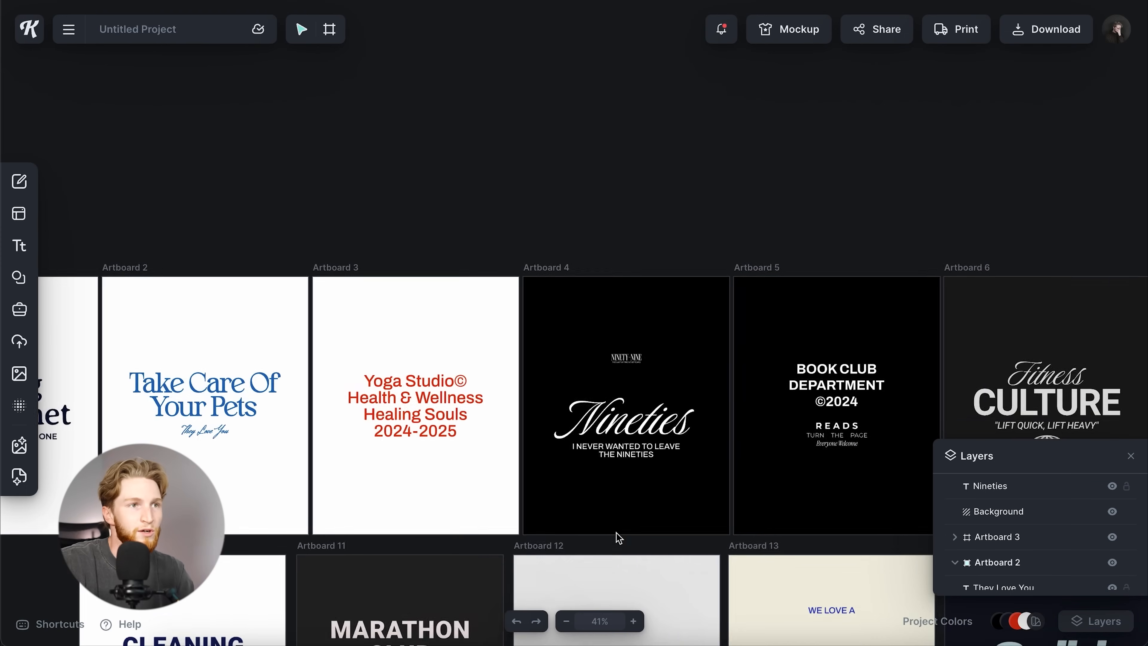
{"action": "scroll", "coordinate": [535, 521], "scroll_direction": "left", "scroll_amount": 5}
{"action": "scroll", "coordinate": [538, 525], "scroll_direction": "left", "scroll_amount": 1}
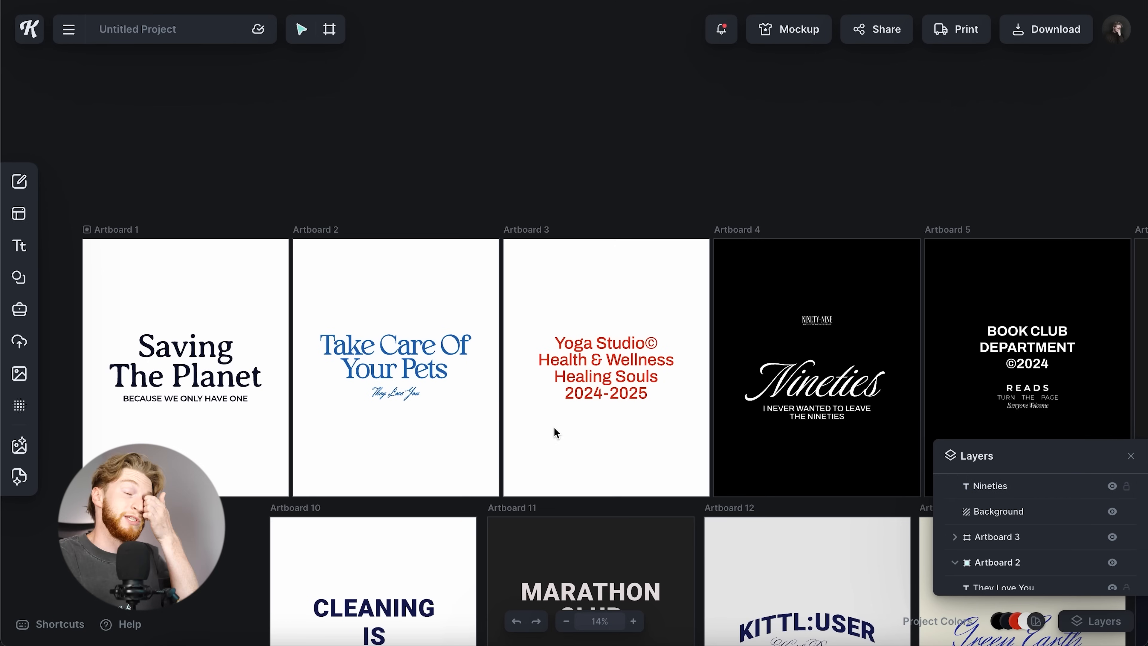
{"action": "scroll", "coordinate": [390, 388], "scroll_direction": "up", "scroll_amount": 10}
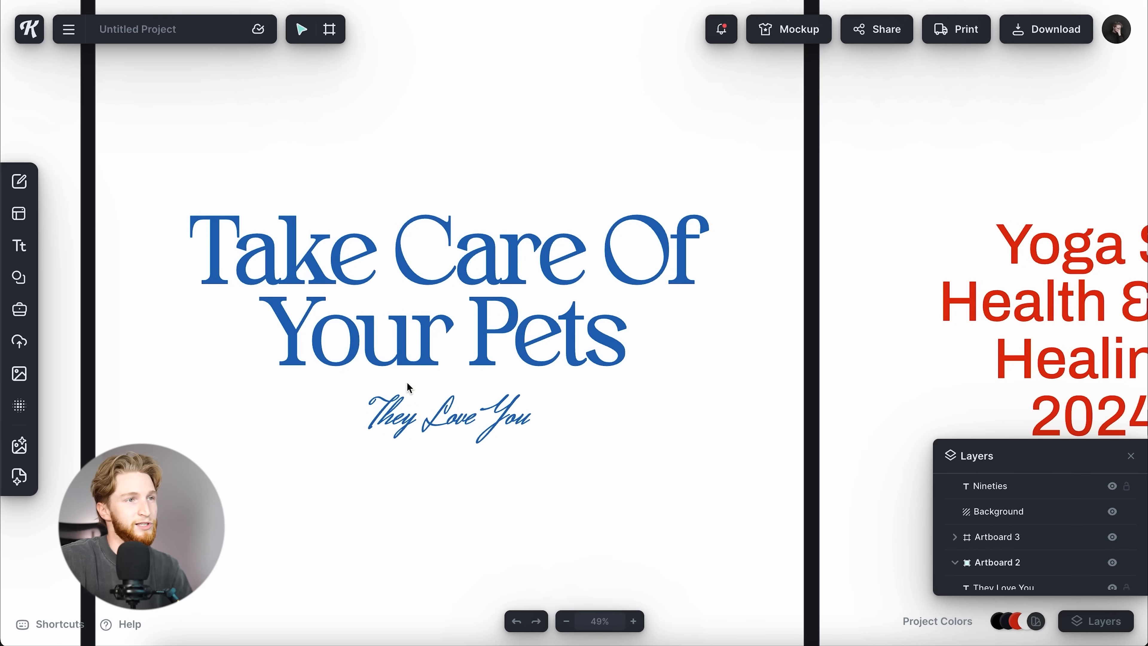
{"action": "left_click", "coordinate": [457, 425]}
{"action": "key", "text": "Escape"}
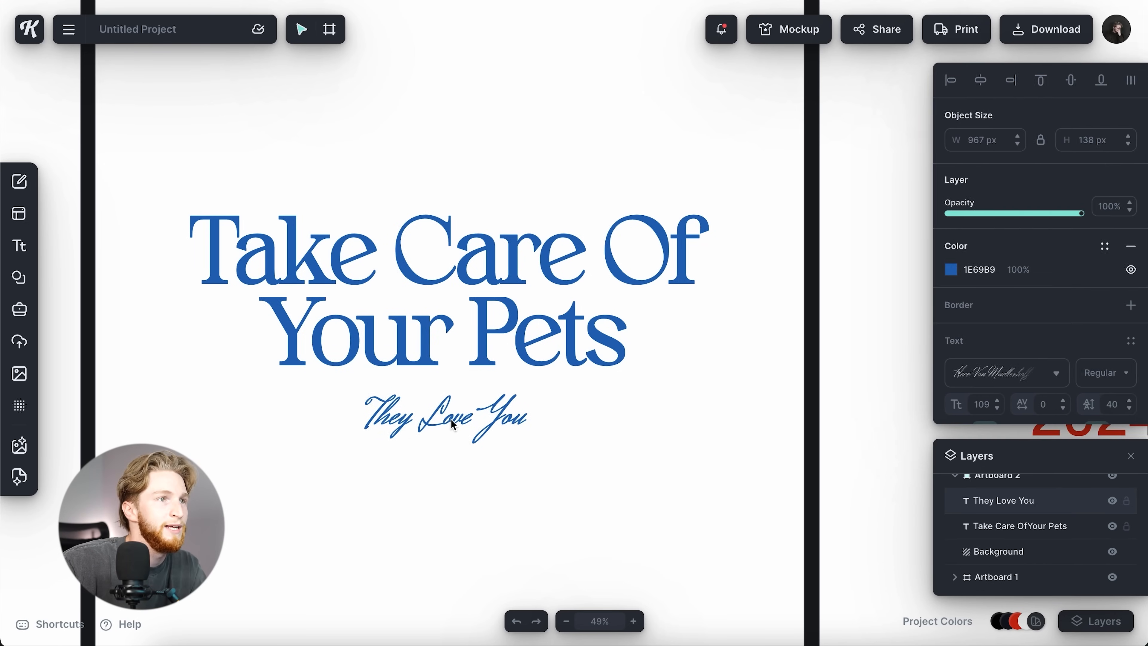
Add a white (FFFFFF) headline text at font size 636 on the empty canvas to the right of Artboard 8.
{"action": "scroll", "coordinate": [640, 450], "scroll_direction": "down", "scroll_amount": 10}
{"action": "scroll", "coordinate": [640, 451], "scroll_direction": "right", "scroll_amount": 10}
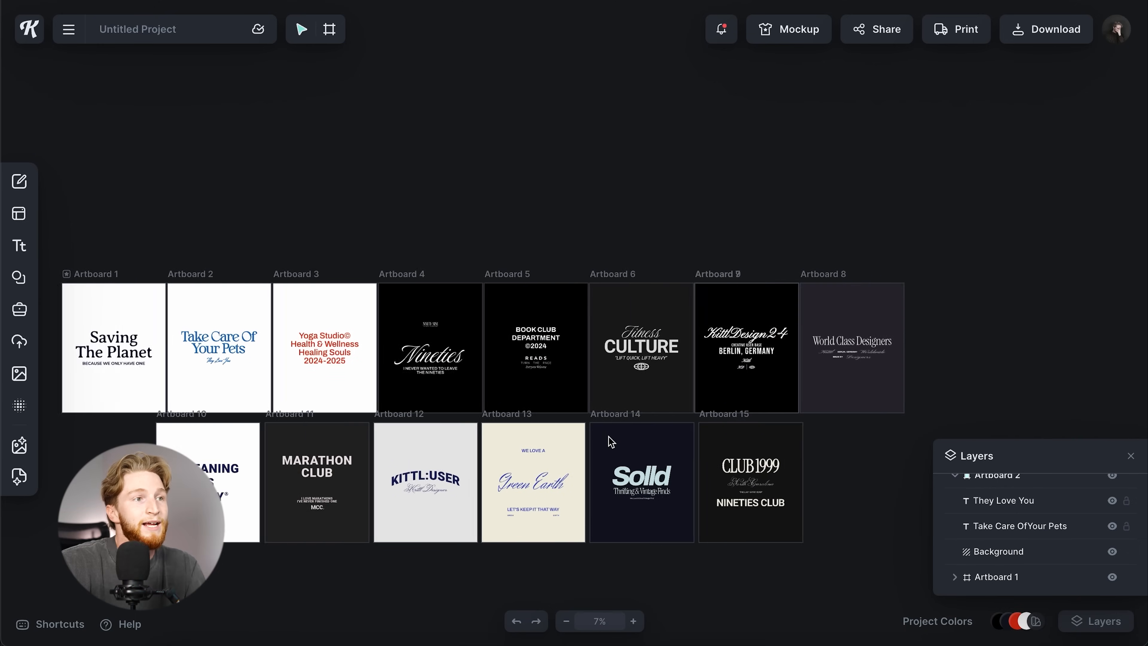
{"action": "scroll", "coordinate": [574, 448], "scroll_direction": "right", "scroll_amount": 5}
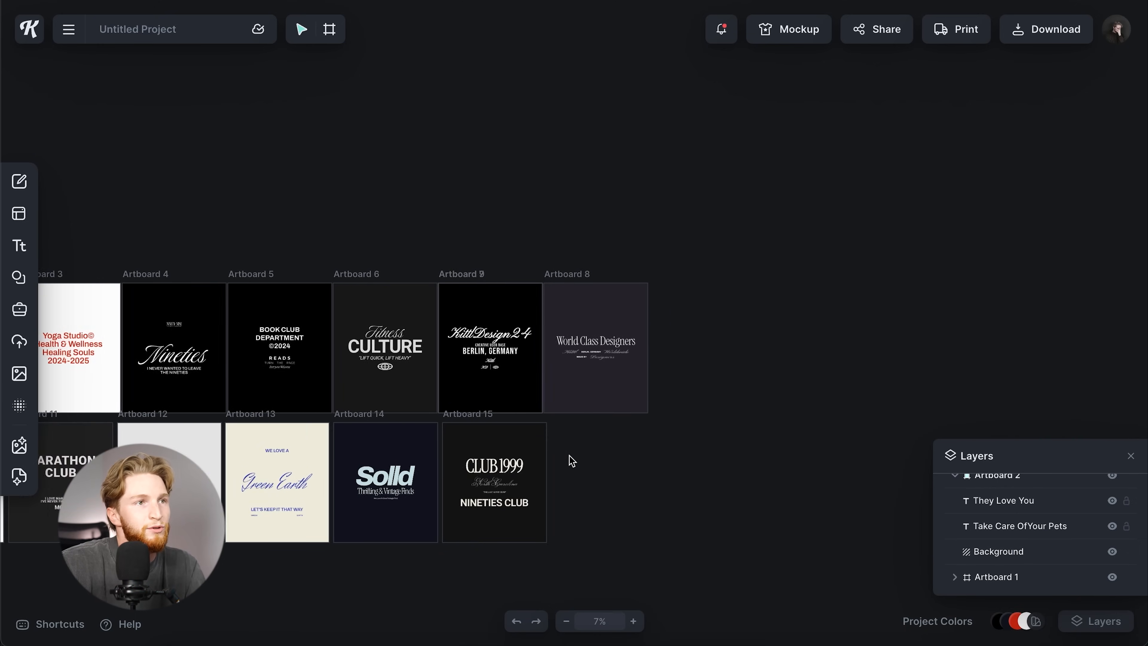
{"action": "key", "text": "t"}
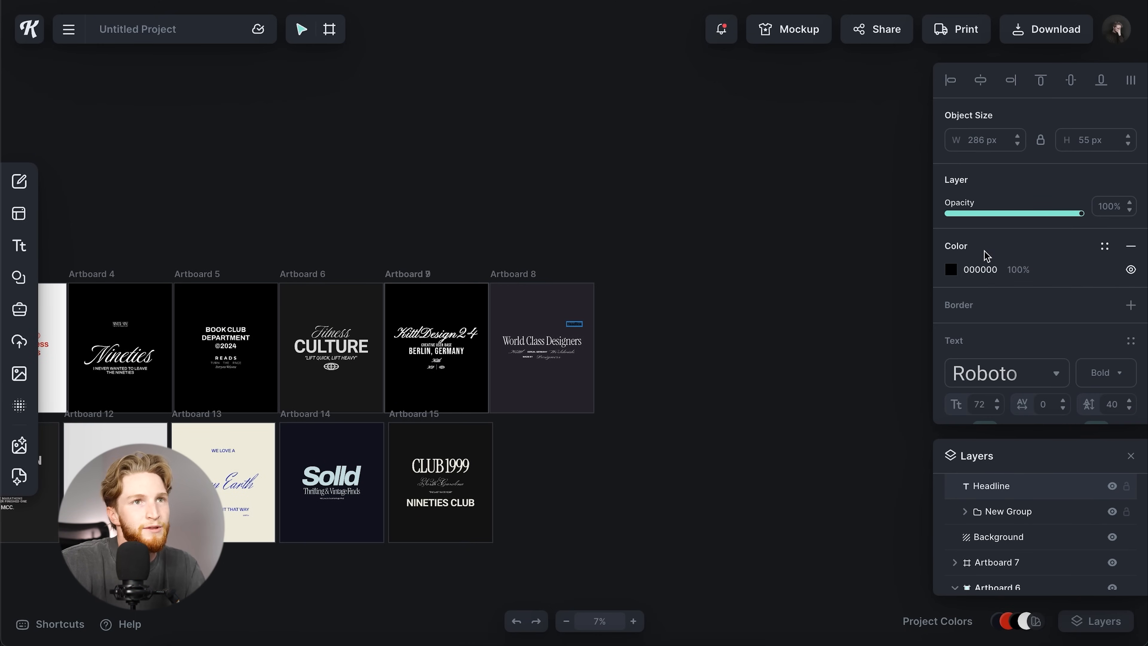
{"action": "left_click", "coordinate": [952, 270]}
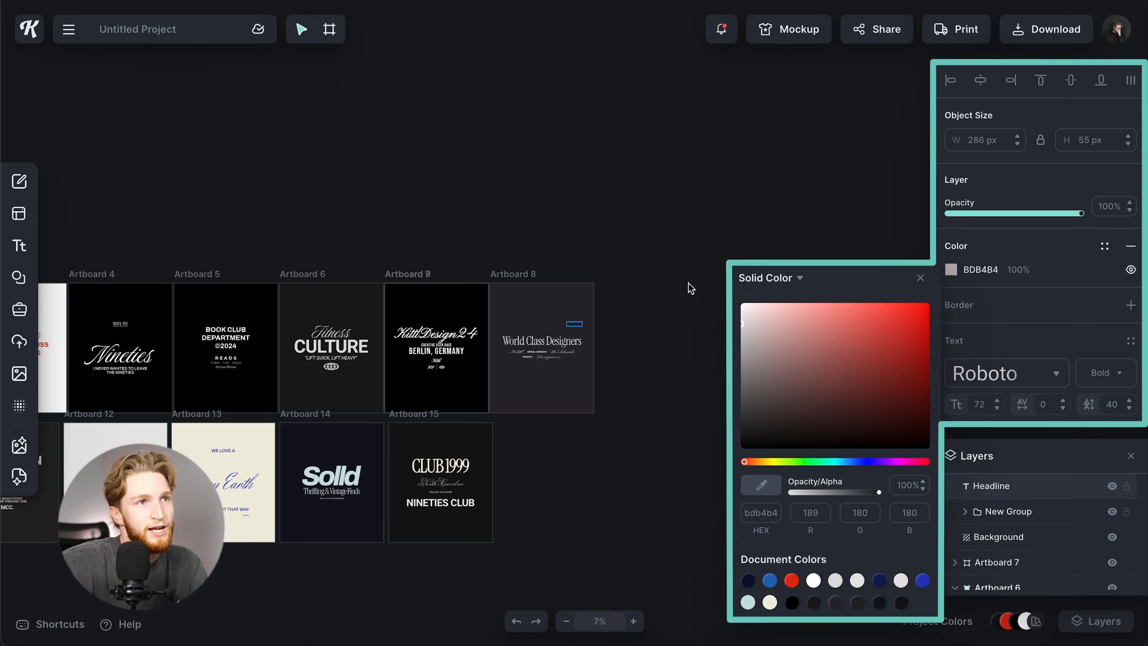
{"action": "left_click", "coordinate": [918, 279]}
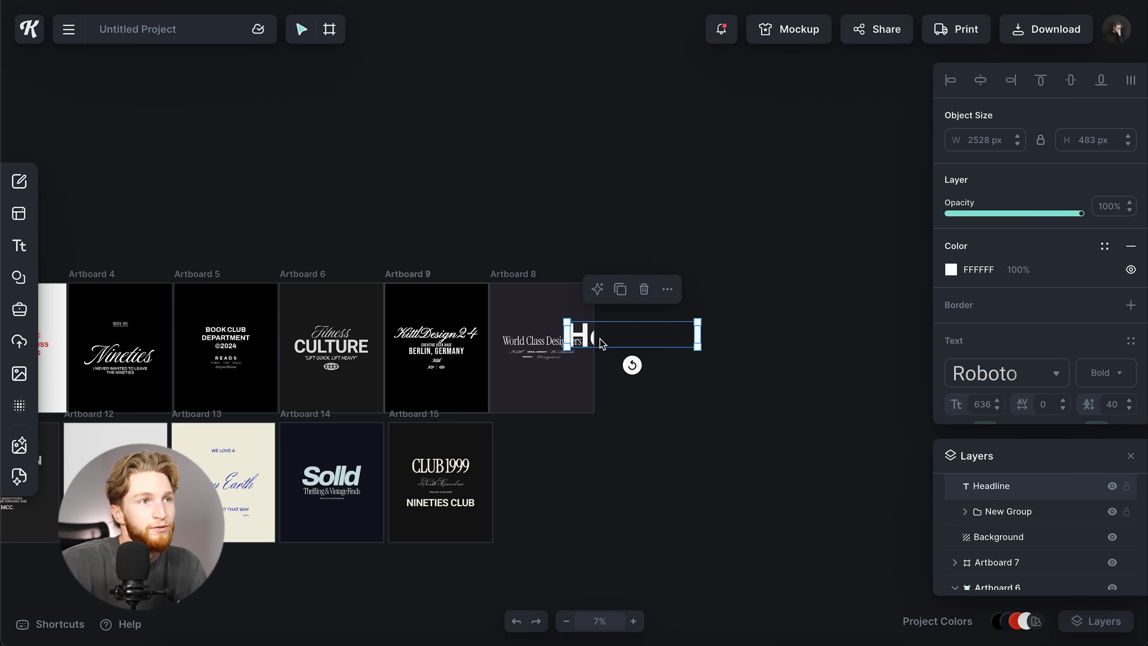
{"action": "left_click_drag", "start_coordinate": [586, 337], "coordinate": [707, 313]}
{"action": "scroll", "coordinate": [751, 379], "scroll_direction": "right", "scroll_amount": 3}
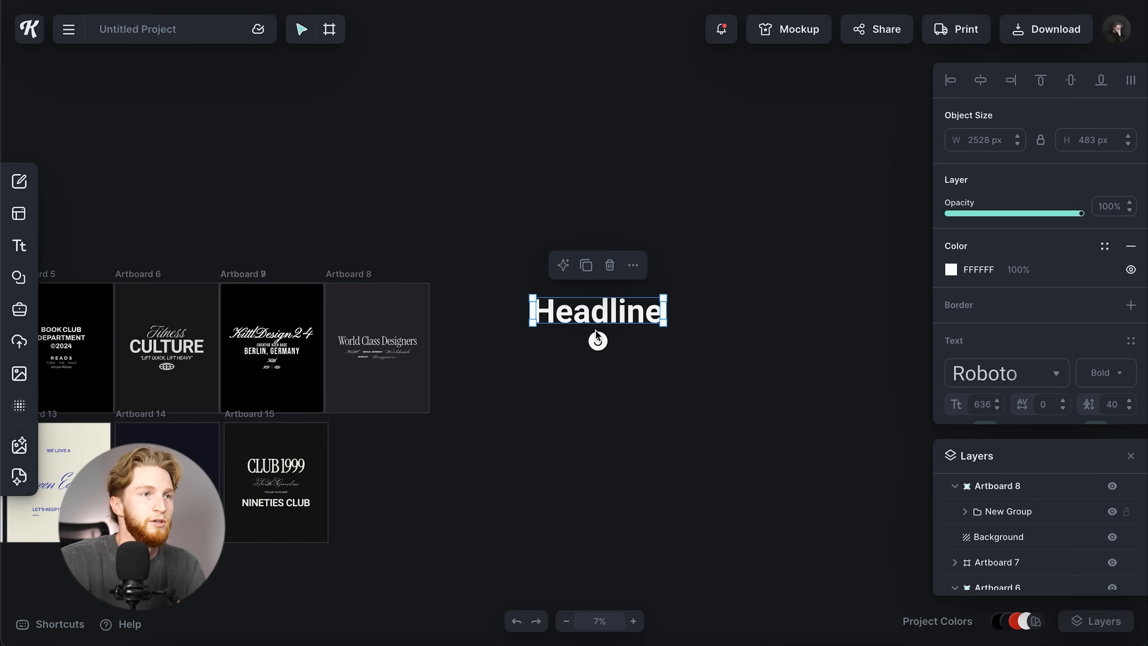
Replace the headline's wording with "SUBTEXT" and widen its text box to 2887 px.
{"action": "scroll", "coordinate": [594, 335], "scroll_direction": "up", "scroll_amount": 3}
{"action": "double_click", "coordinate": [623, 300]}
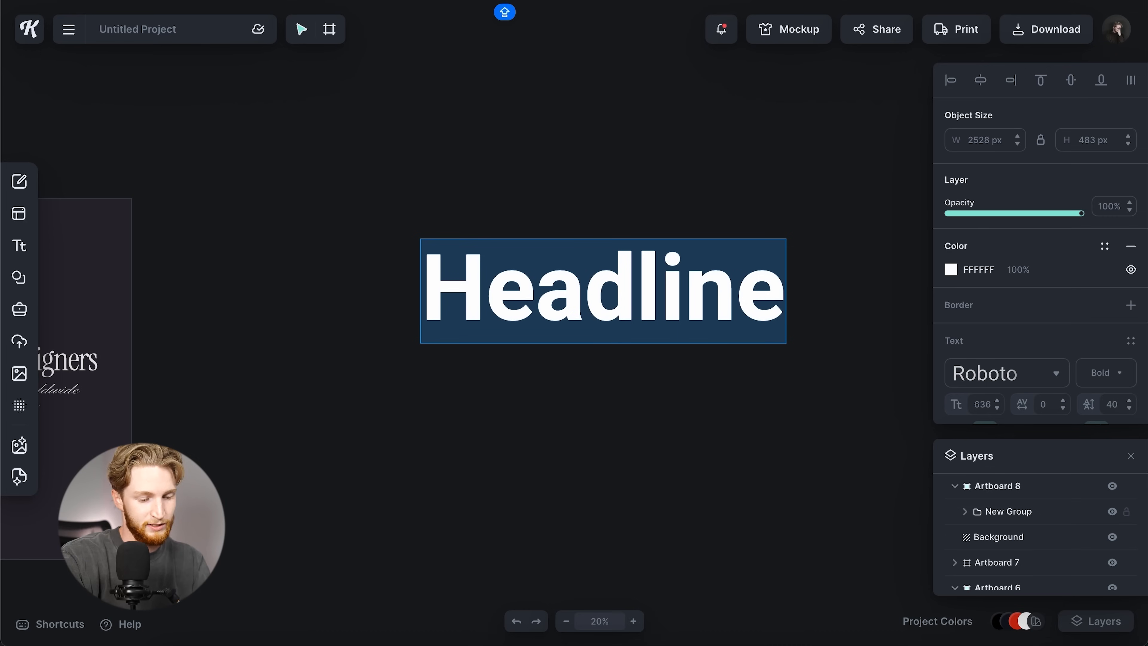
{"action": "type", "text": "SUBTEXT"}
{"action": "key", "text": "Escape"}
{"action": "left_click_drag", "start_coordinate": [782, 333], "coordinate": [811, 273]}
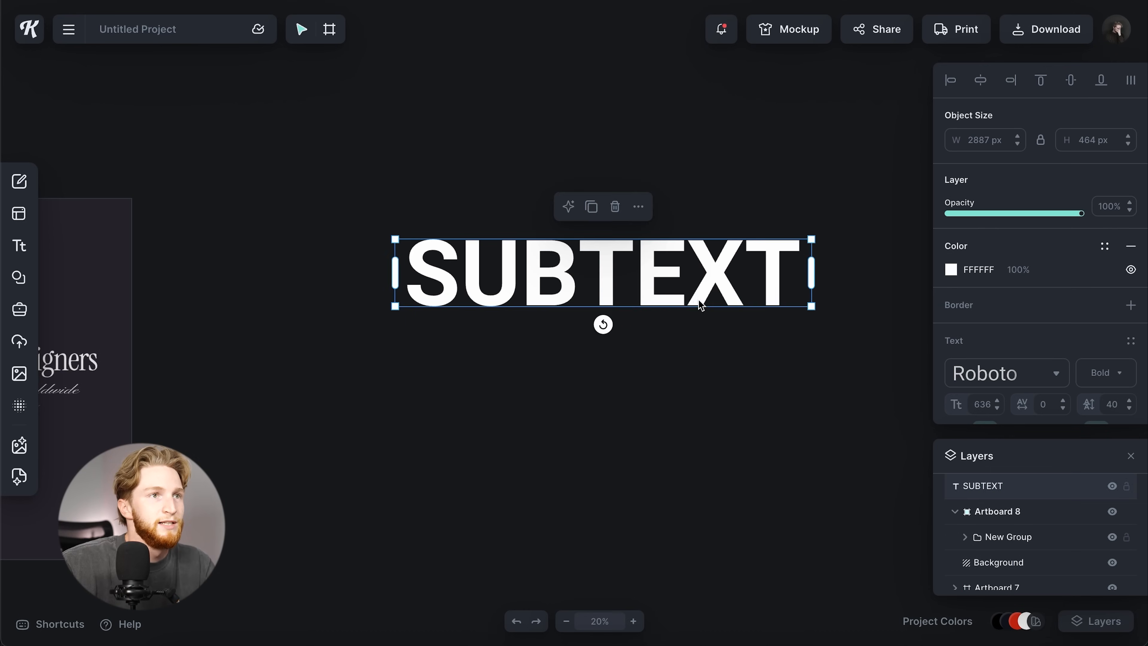
Duplicate the "SUBTEXT" line and set the upper copy's typeface to Ballet.
{"action": "left_click", "coordinate": [687, 329]}
{"action": "left_click_drag", "start_coordinate": [700, 296], "coordinate": [700, 265]}
{"action": "left_click", "coordinate": [982, 378]}
{"action": "type", "text": "B"}
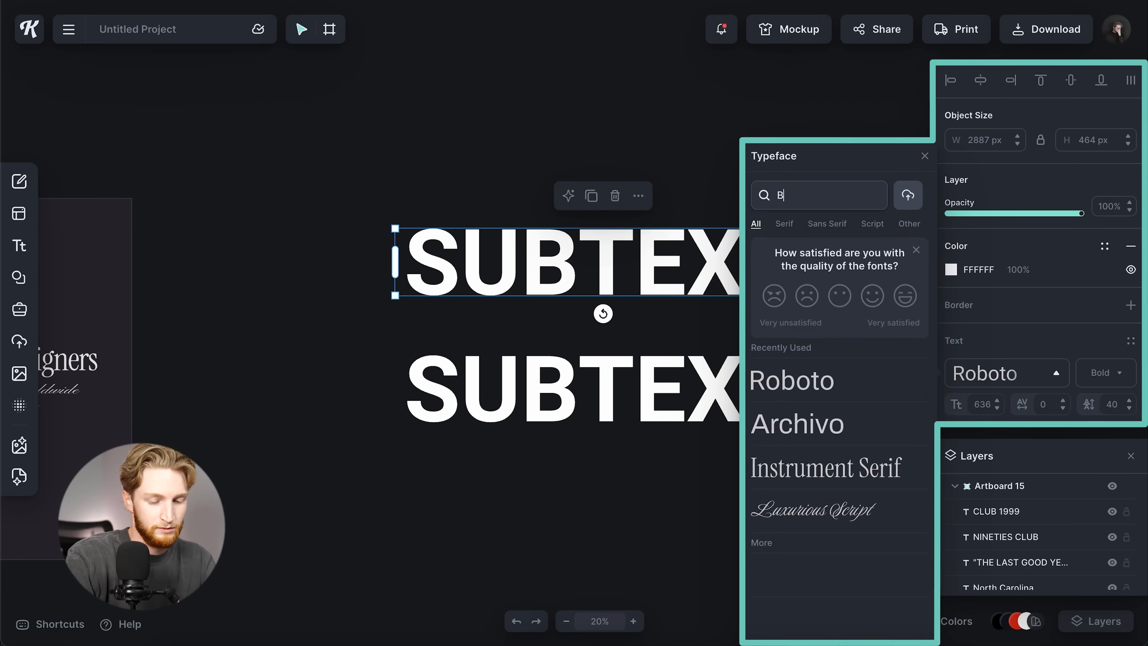
{"action": "type", "text": "ALLET"}
{"action": "left_click", "coordinate": [772, 555]}
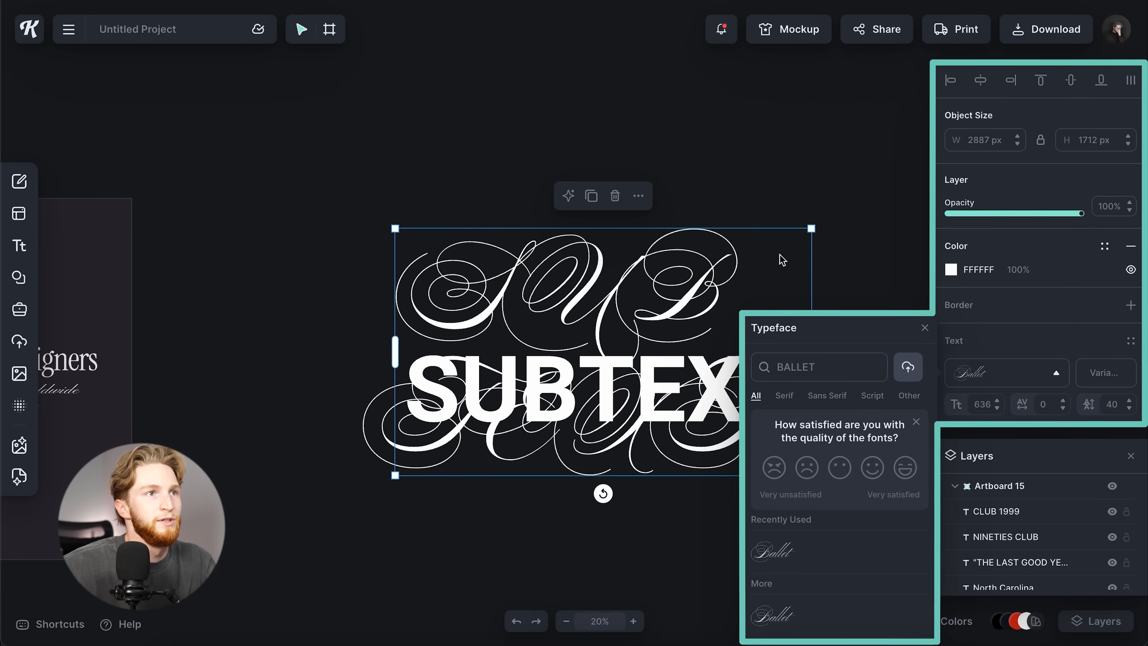
{"action": "left_click", "coordinate": [848, 228]}
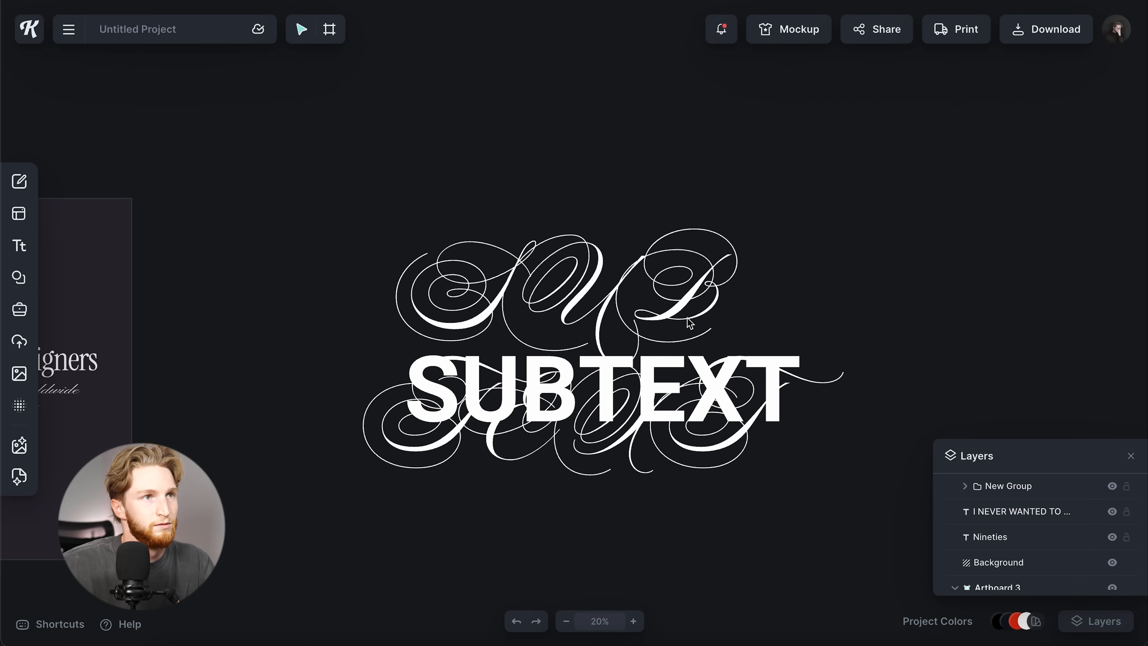
Change the upper Ballet line's wording to "Title" and check it together with the "SUBTEXT" line.
{"action": "left_click", "coordinate": [688, 310]}
{"action": "type", "text": "Title"}
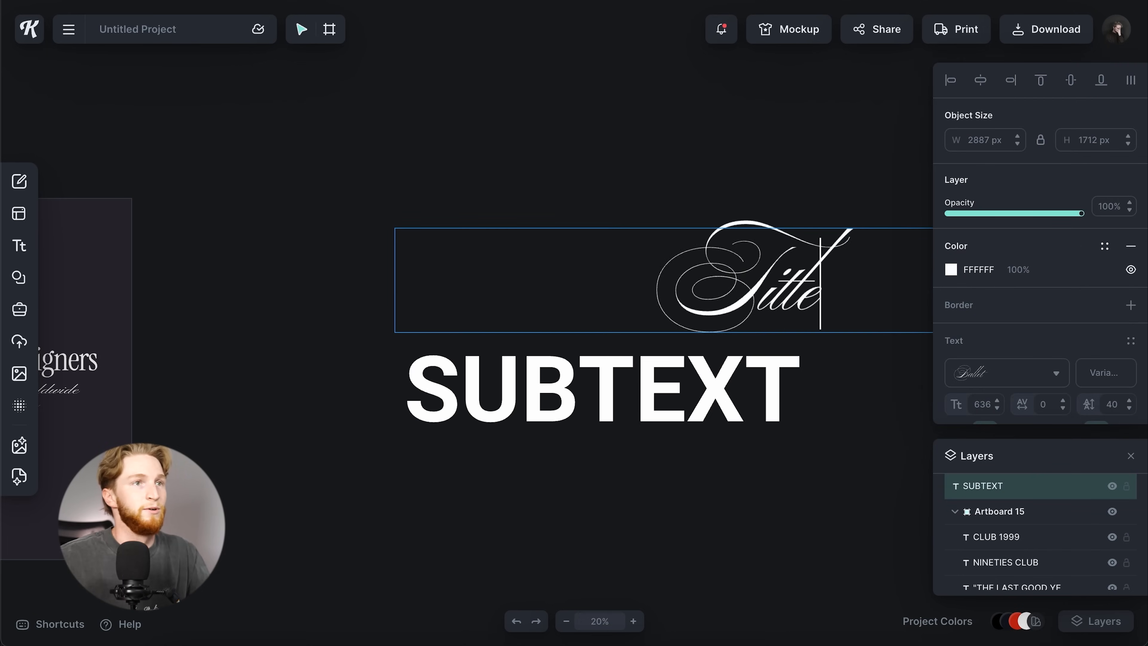
{"action": "left_click", "coordinate": [779, 457]}
{"action": "left_click_drag", "start_coordinate": [632, 176], "coordinate": [661, 464]}
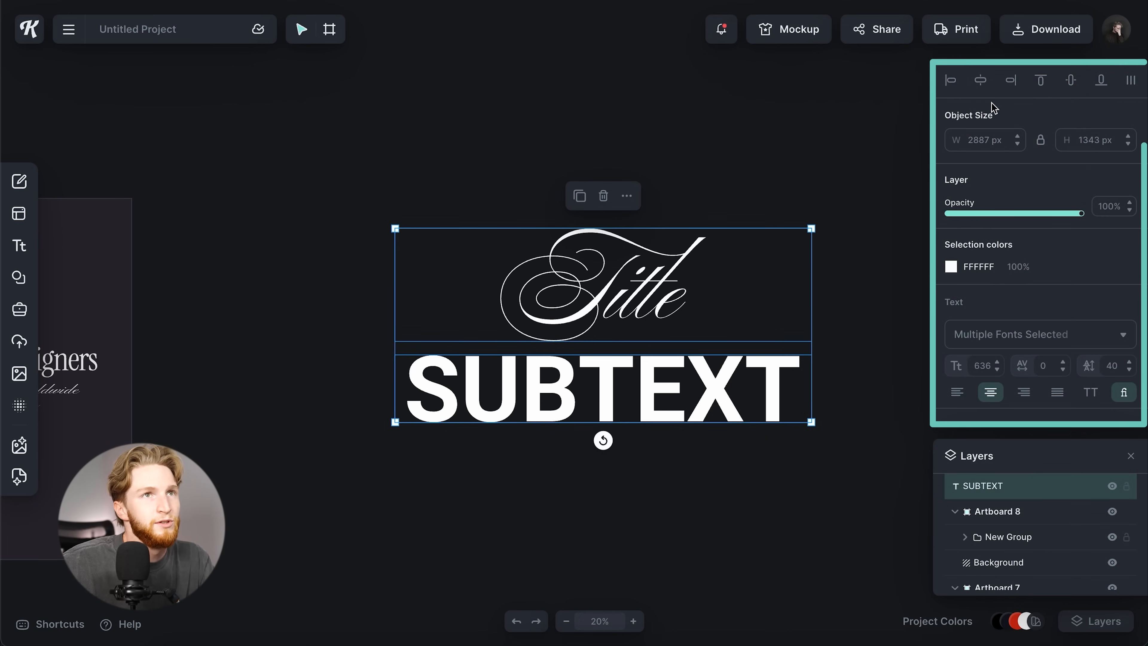
{"action": "left_click", "coordinate": [883, 268]}
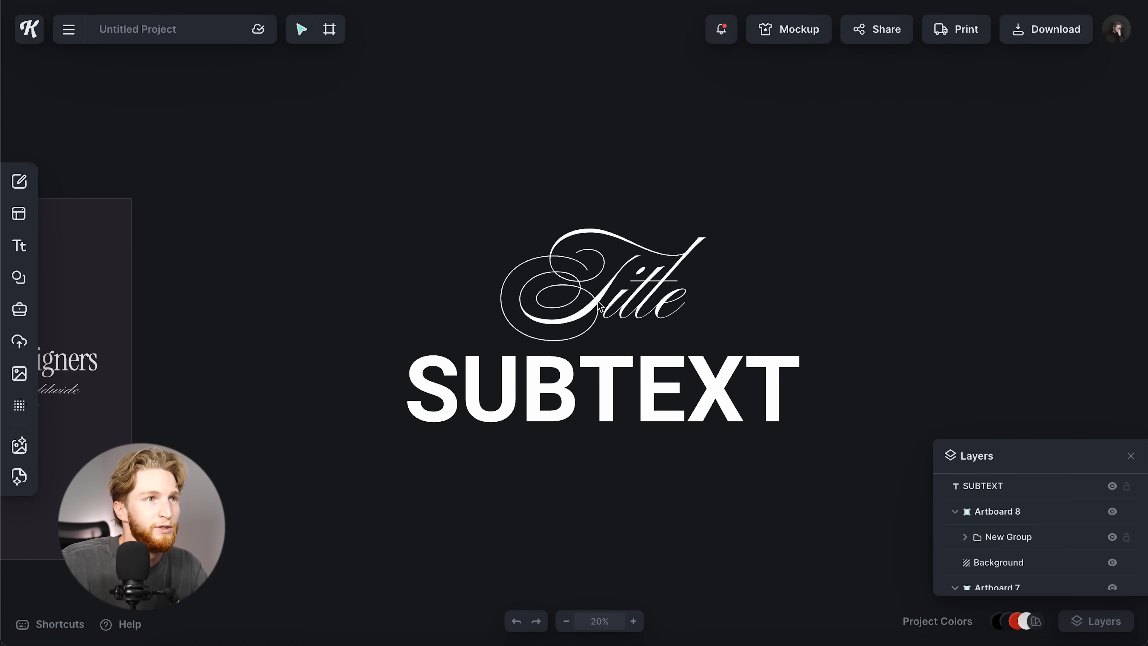
Nudge the "Title" script slightly left above "SUBTEXT" to balance it optically.
{"action": "left_click", "coordinate": [599, 306]}
{"action": "left_click_drag", "start_coordinate": [599, 306], "coordinate": [595, 306]}
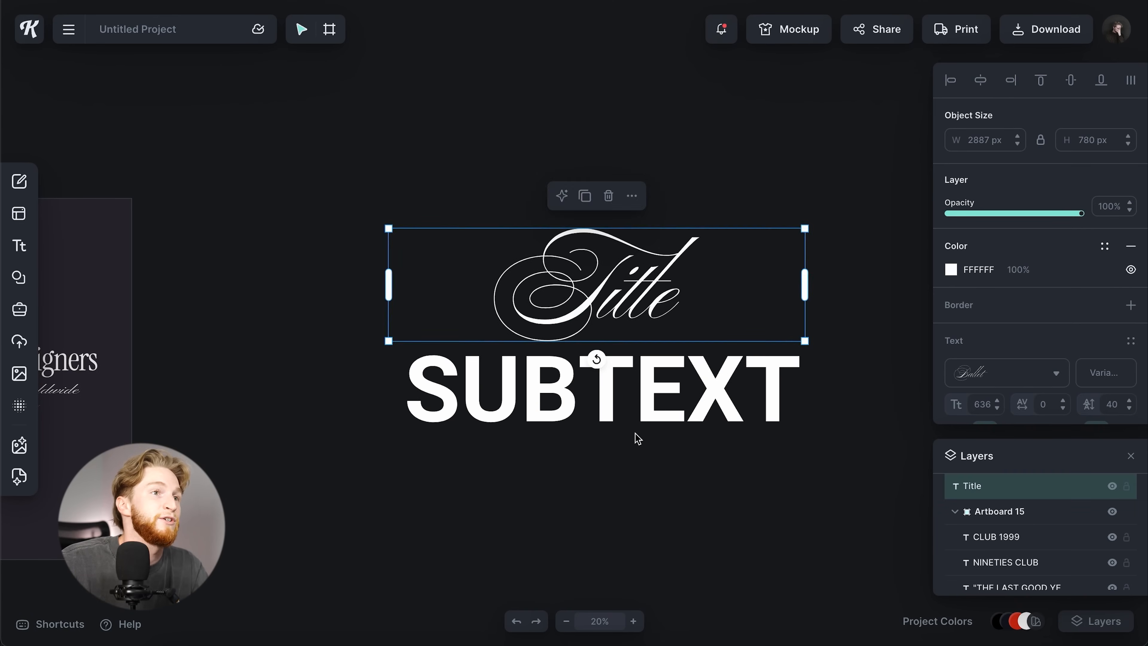
{"action": "left_click", "coordinate": [642, 491]}
Examine the text layout and spacing on the "MARATHON CLUB" and "CLEANING IS SEXY" artboards.
{"action": "scroll", "coordinate": [639, 494], "scroll_direction": "down", "scroll_amount": 3}
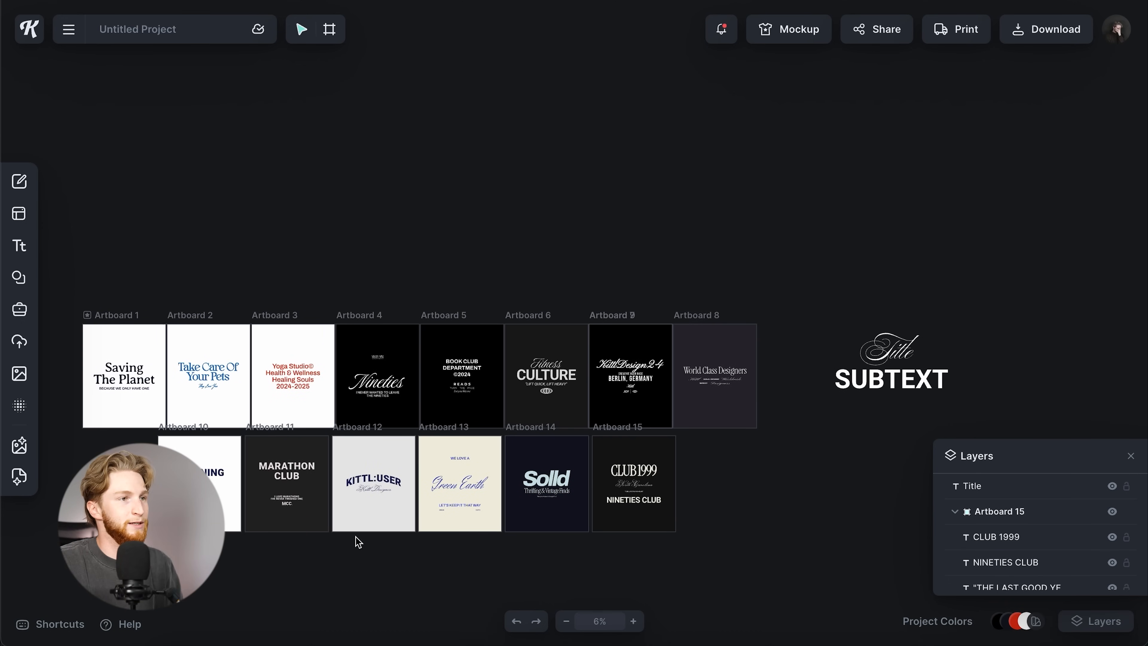
{"action": "scroll", "coordinate": [273, 474], "scroll_direction": "up", "scroll_amount": 10}
{"action": "scroll", "coordinate": [273, 473], "scroll_direction": "down", "scroll_amount": 3}
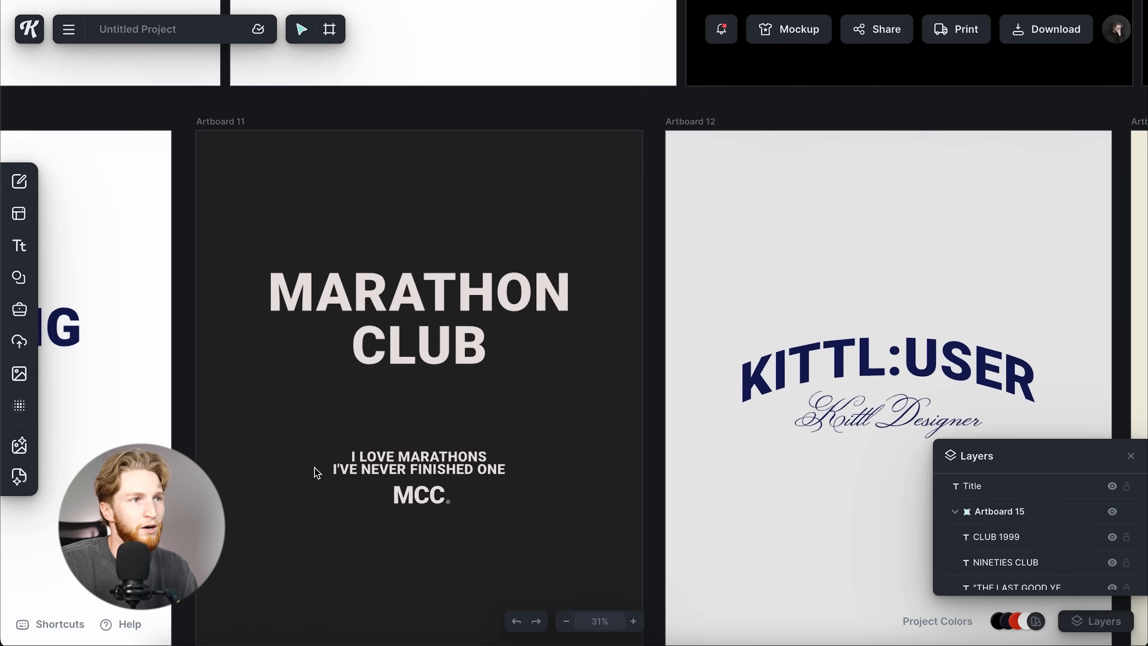
{"action": "scroll", "coordinate": [315, 472], "scroll_direction": "left", "scroll_amount": 3}
{"action": "left_click", "coordinate": [570, 397]}
{"action": "scroll", "coordinate": [575, 401], "scroll_direction": "down", "scroll_amount": 3}
{"action": "scroll", "coordinate": [574, 401], "scroll_direction": "right", "scroll_amount": 3}
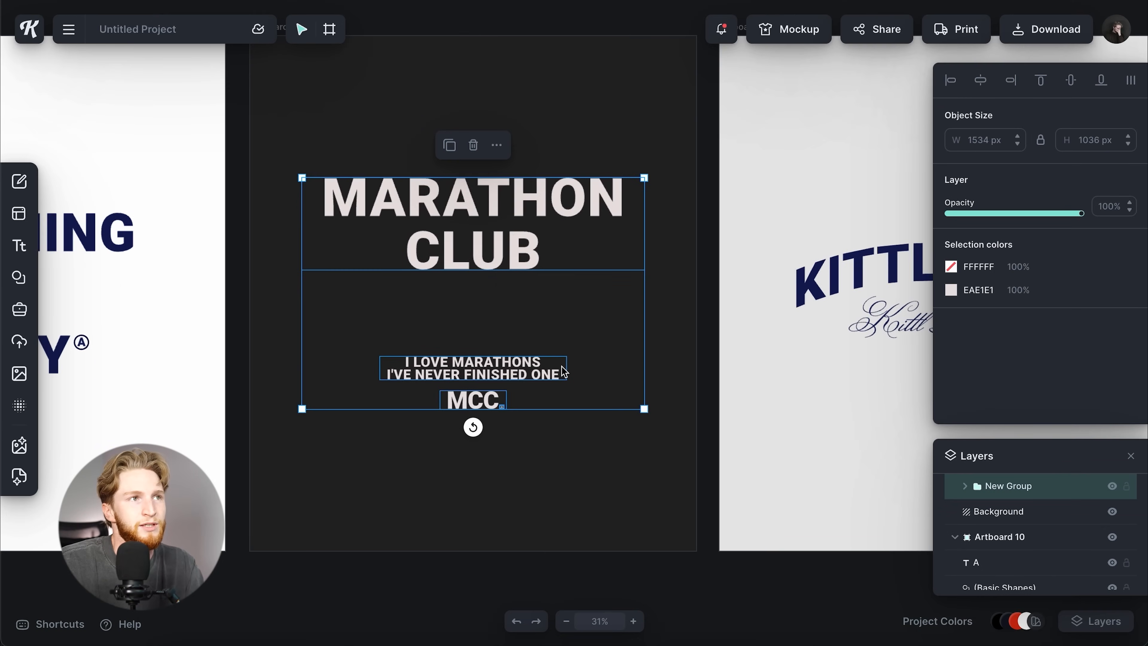
{"action": "scroll", "coordinate": [500, 278], "scroll_direction": "up", "scroll_amount": 2}
{"action": "scroll", "coordinate": [500, 276], "scroll_direction": "left", "scroll_amount": 3}
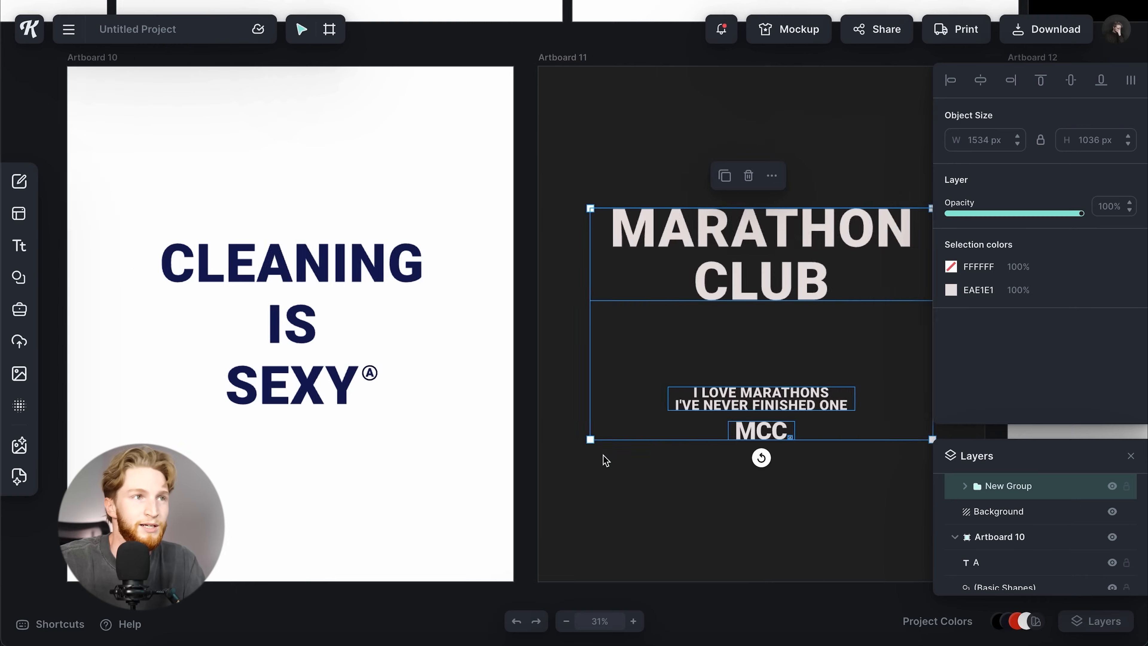
{"action": "scroll", "coordinate": [492, 383], "scroll_direction": "up", "scroll_amount": 6}
{"action": "scroll", "coordinate": [492, 383], "scroll_direction": "left", "scroll_amount": 3}
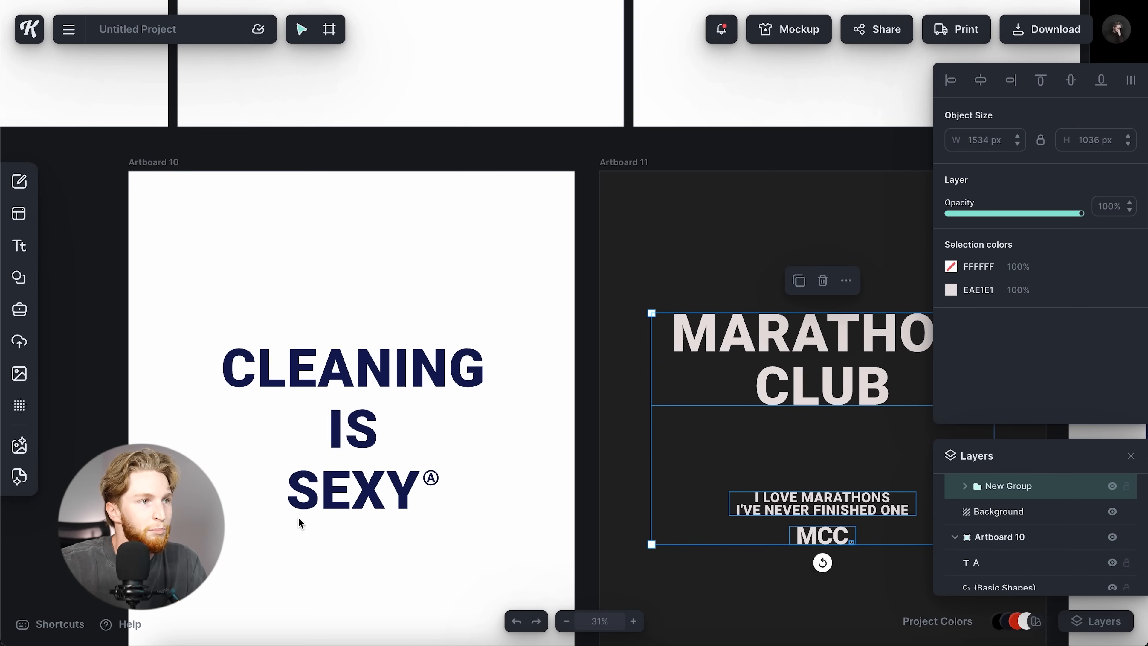
{"action": "scroll", "coordinate": [433, 541], "scroll_direction": "right", "scroll_amount": 10}
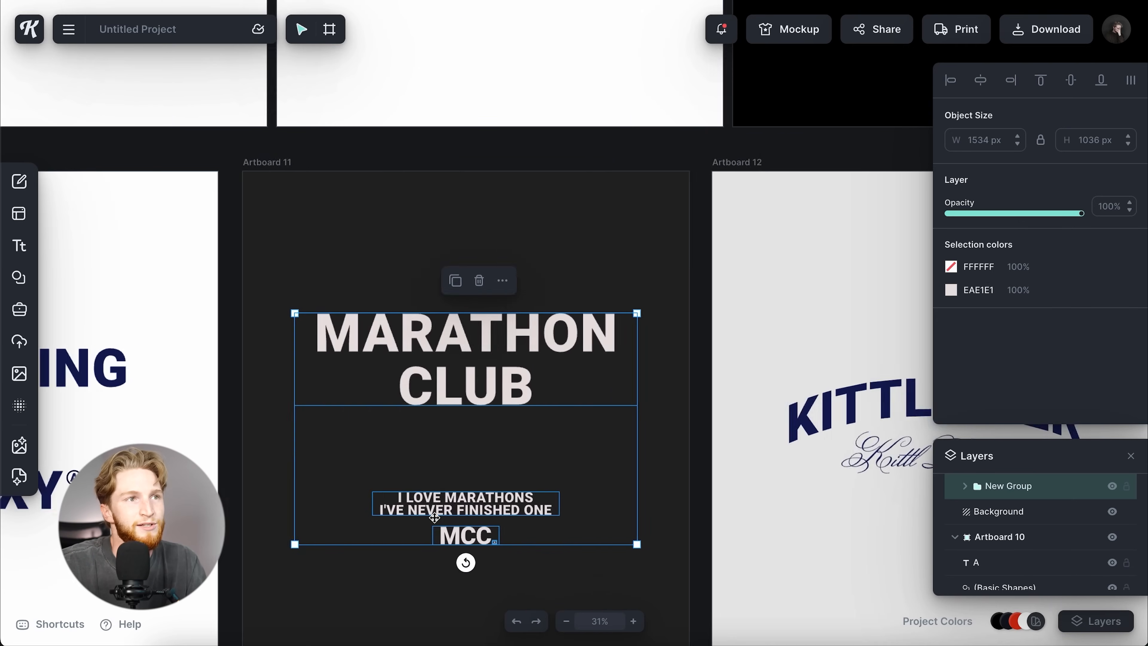
Check which typeface the "Kittl Designer" script beneath "KITTL:USER" uses on Artboard 12.
{"action": "scroll", "coordinate": [601, 472], "scroll_direction": "down", "scroll_amount": 2}
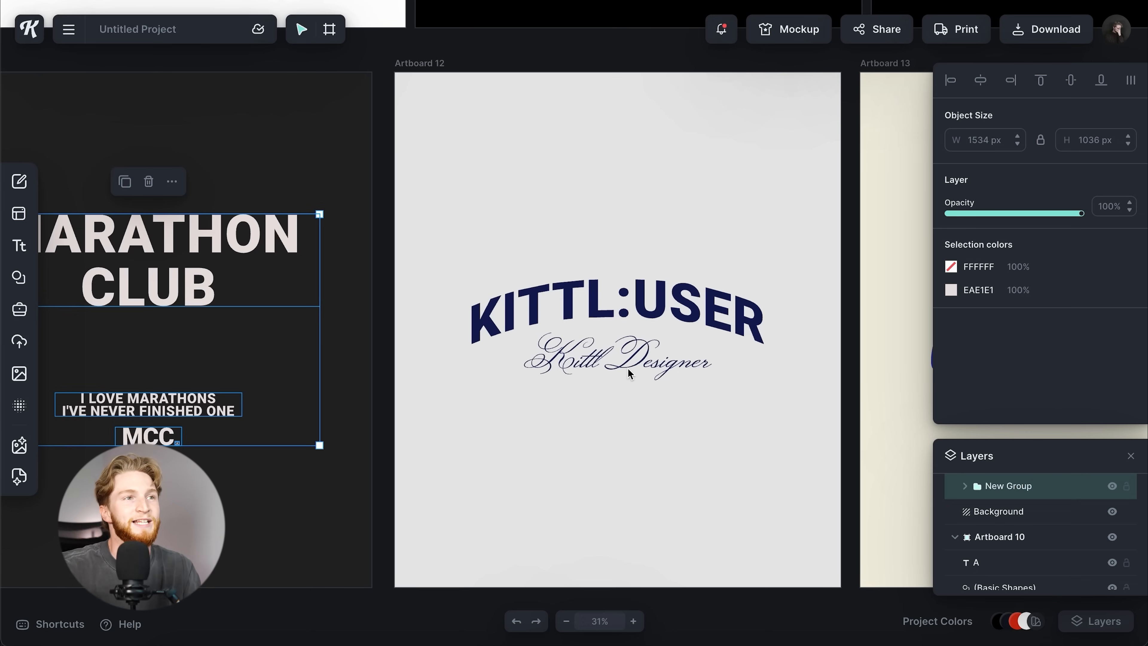
{"action": "left_click", "coordinate": [628, 369]}
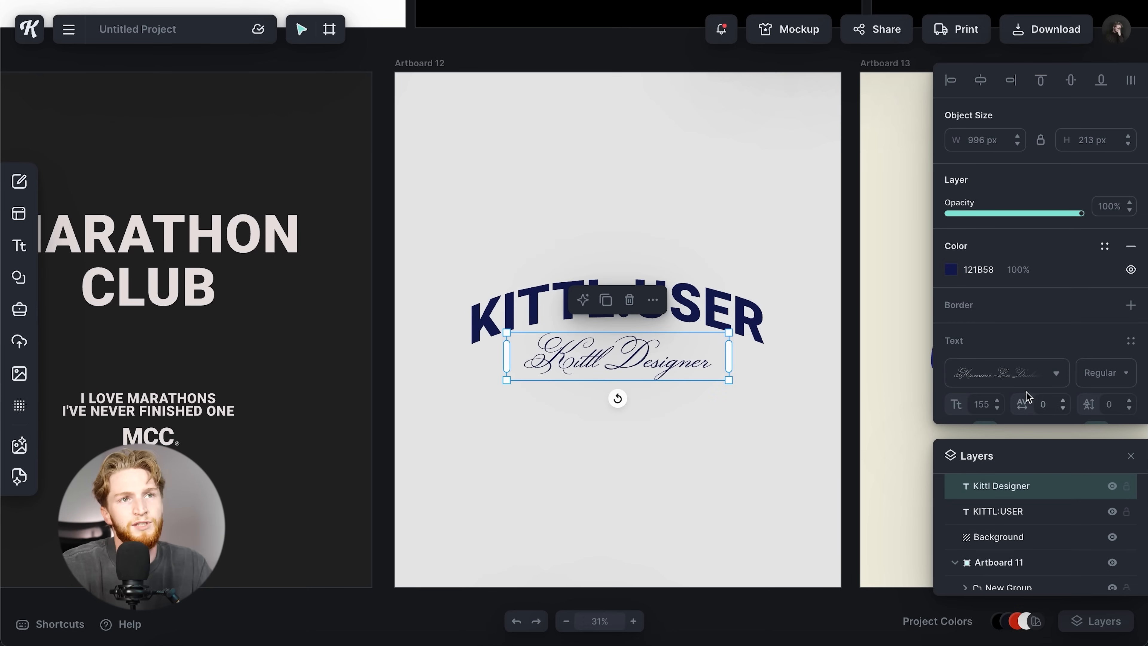
{"action": "left_click", "coordinate": [1016, 379]}
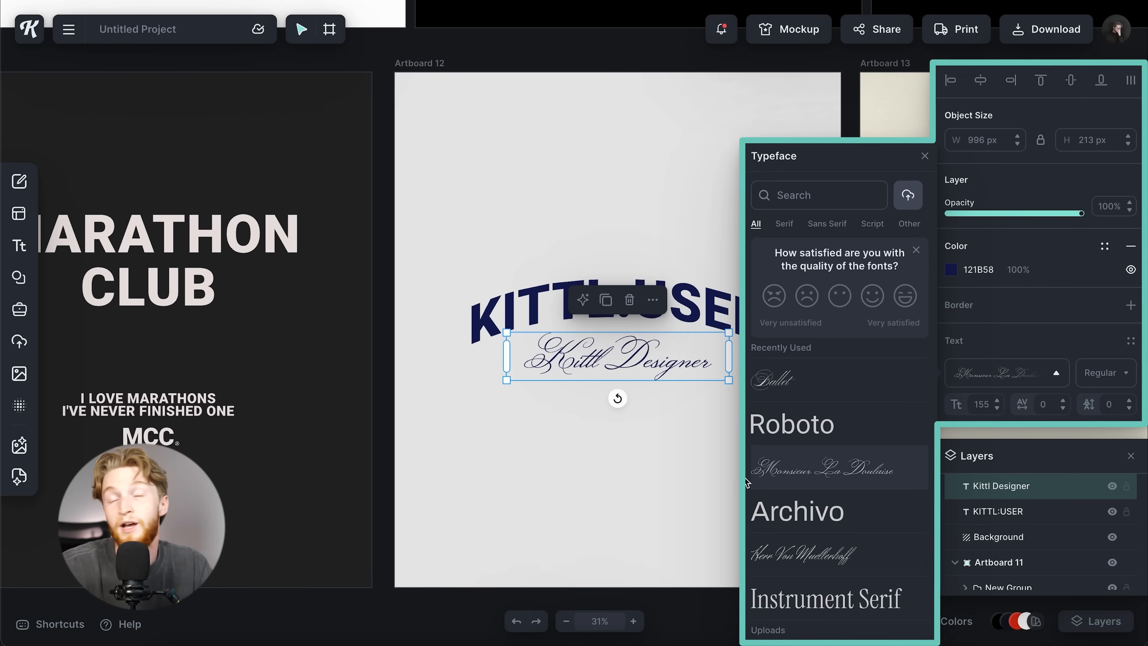
{"action": "left_click", "coordinate": [707, 486]}
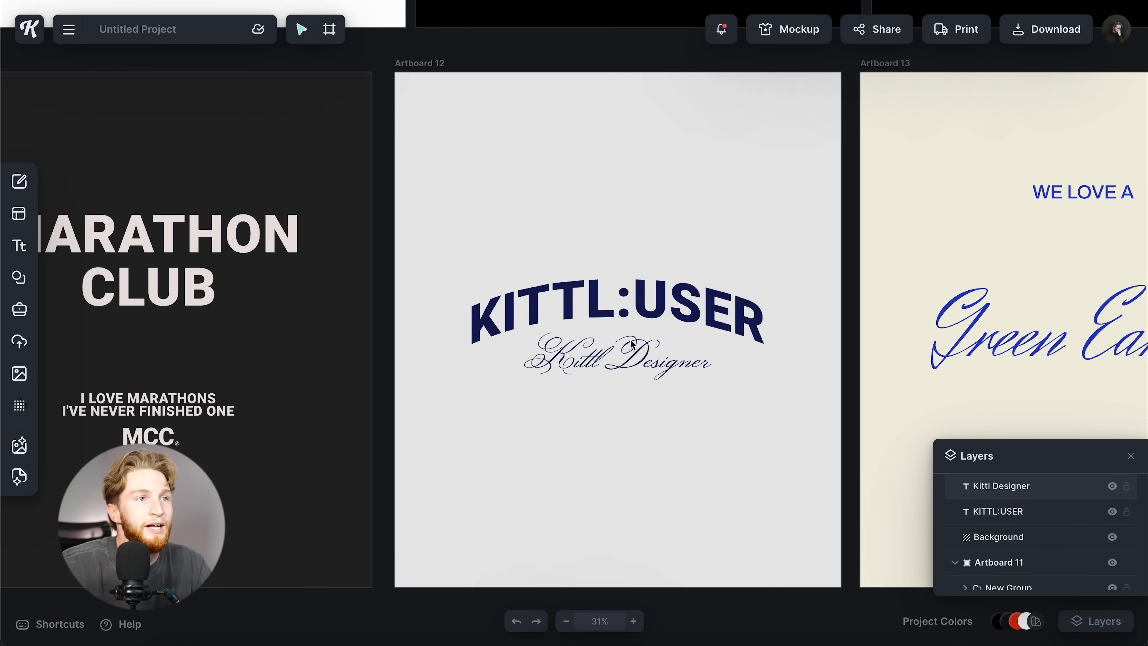
Change the capital D of the "Kittl Designer" script to lowercase so it reads "Kittl designer".
{"action": "left_click", "coordinate": [636, 352]}
{"action": "scroll", "coordinate": [637, 354], "scroll_direction": "up", "scroll_amount": 5}
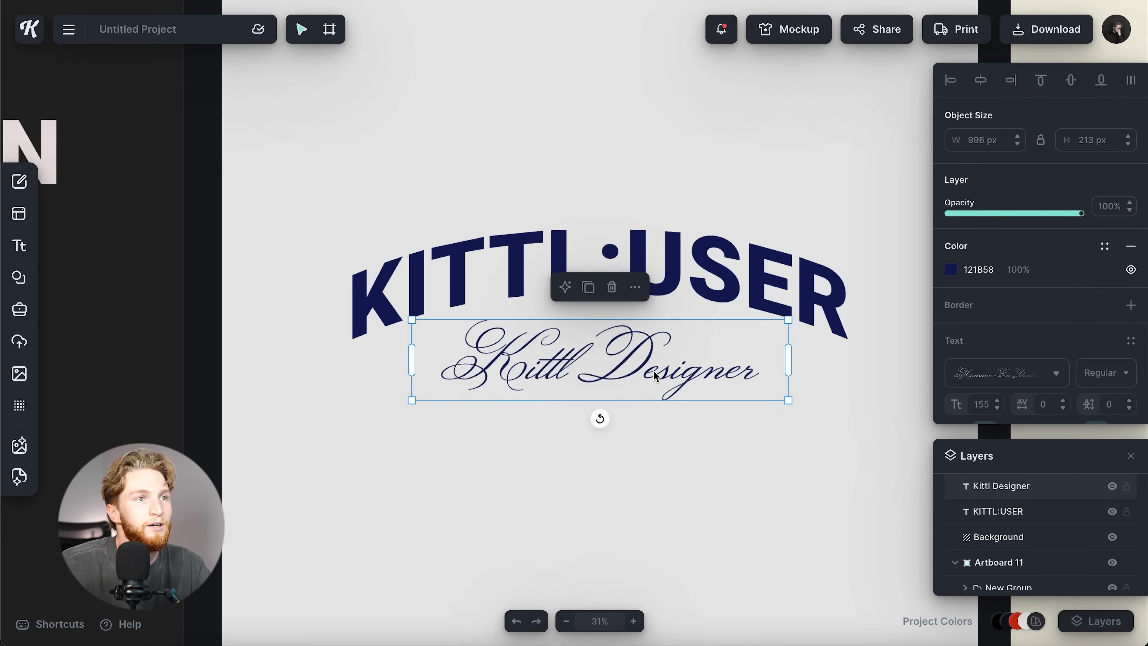
{"action": "double_click", "coordinate": [648, 366]}
{"action": "key", "text": "BackSpace"}
{"action": "type", "text": "d"}
{"action": "key", "text": "Escape"}
{"action": "left_click", "coordinate": [583, 509]}
{"action": "scroll", "coordinate": [594, 517], "scroll_direction": "down", "scroll_amount": 5}
{"action": "left_click", "coordinate": [644, 424]}
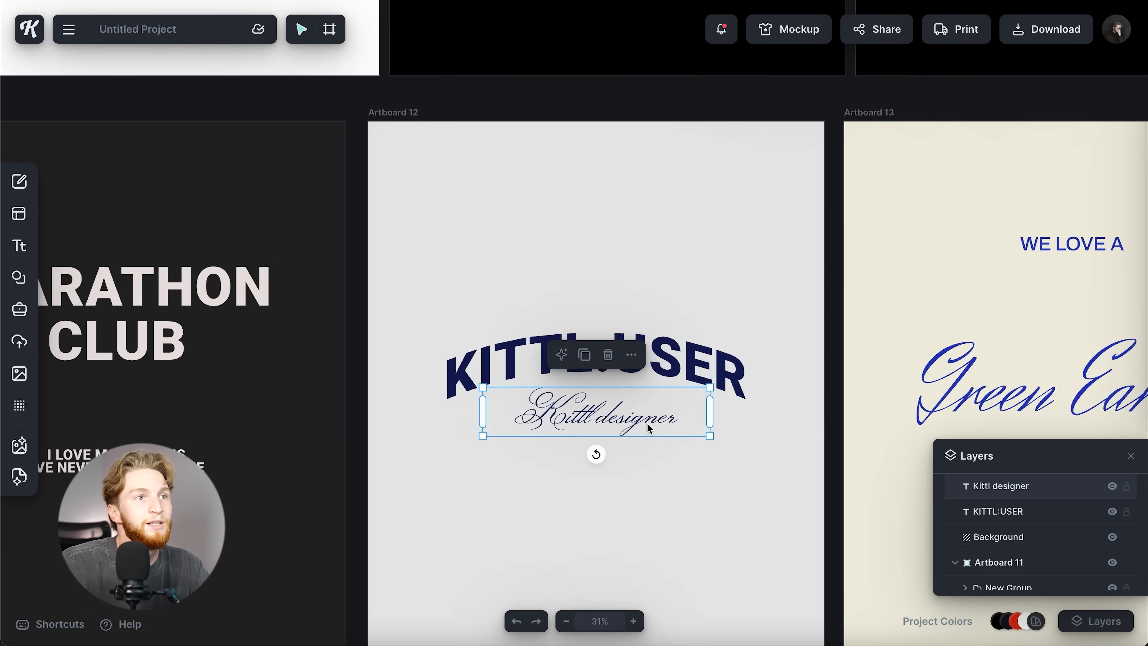
Try moving the "Kittl designer" script slightly left beneath "KITTL:USER" for optical balance.
{"action": "scroll", "coordinate": [582, 451], "scroll_direction": "up", "scroll_amount": 5}
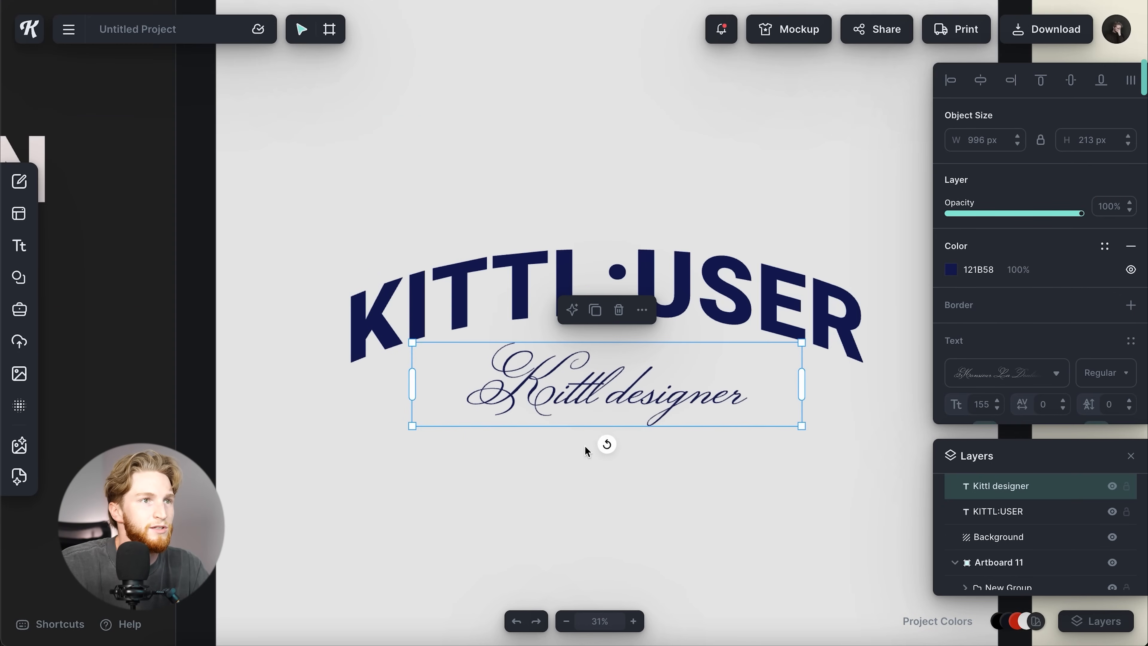
{"action": "left_click", "coordinate": [650, 538]}
{"action": "scroll", "coordinate": [648, 536], "scroll_direction": "down", "scroll_amount": 5}
{"action": "scroll", "coordinate": [646, 479], "scroll_direction": "up", "scroll_amount": 5}
{"action": "left_click_drag", "start_coordinate": [646, 434], "coordinate": [642, 436]}
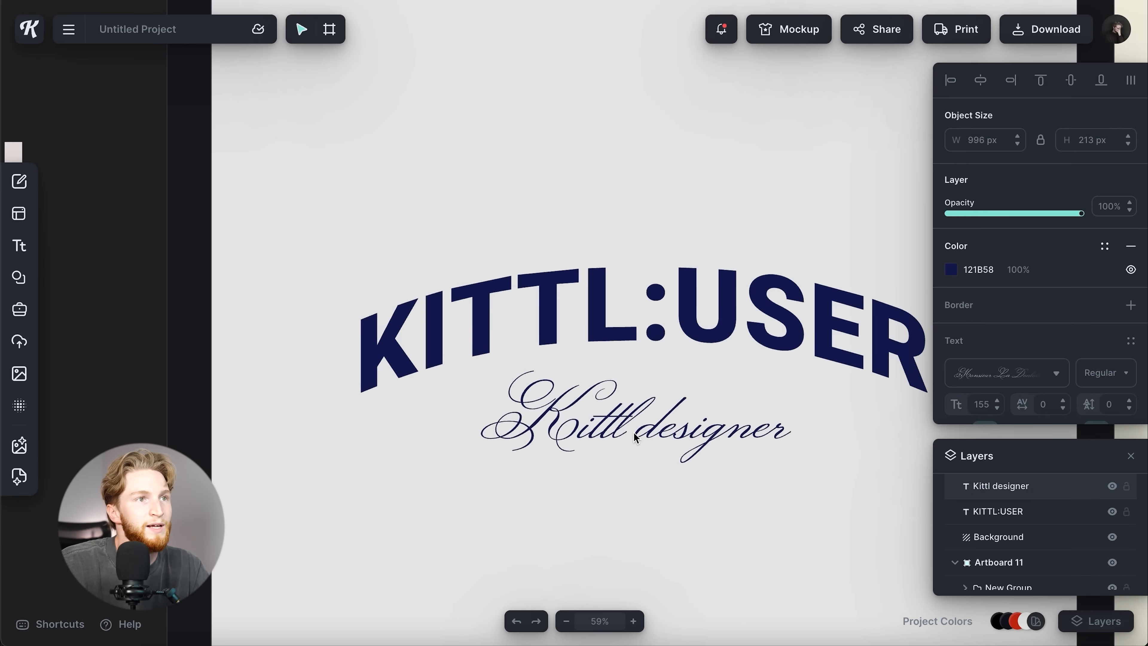
{"action": "left_click", "coordinate": [684, 545]}
Nudge the "Green Earth" script slightly right between "WE LOVE A" and "LET'S KEEP IT THAT WAY" on Artboard 13.
{"action": "scroll", "coordinate": [683, 546], "scroll_direction": "down", "scroll_amount": 5}
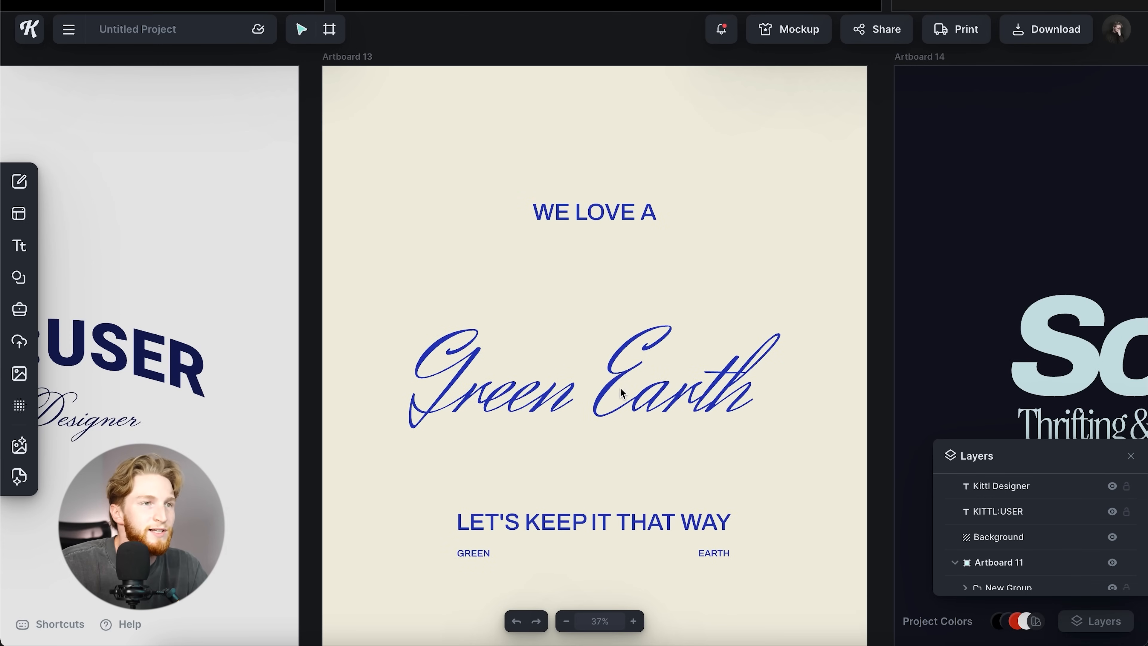
{"action": "scroll", "coordinate": [621, 388], "scroll_direction": "down", "scroll_amount": 2}
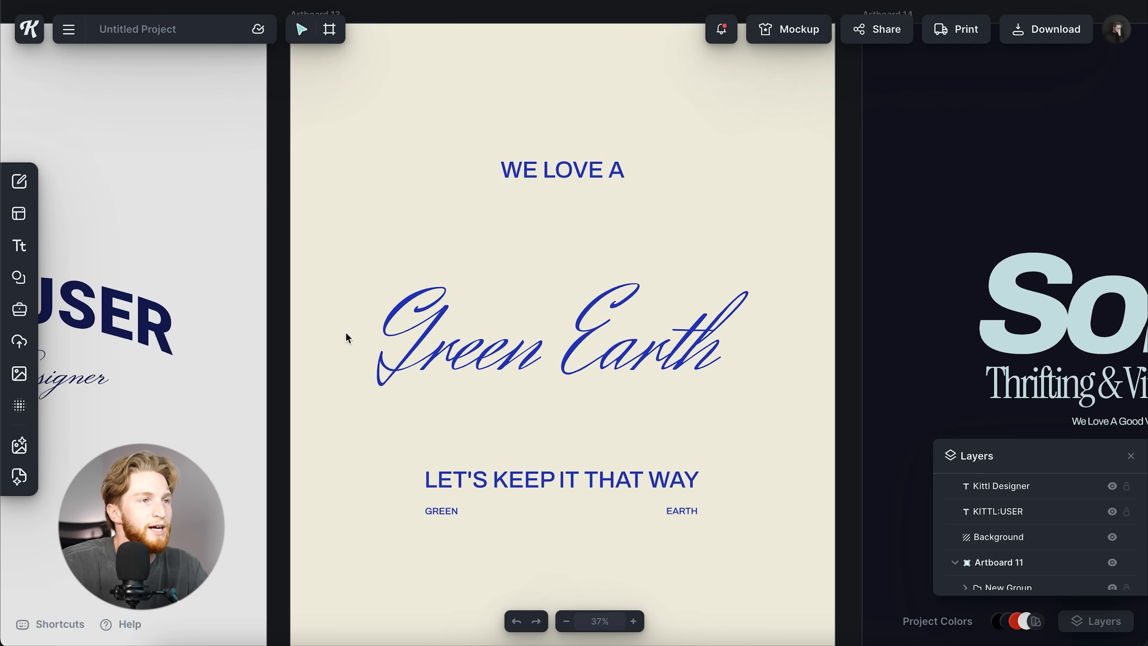
{"action": "scroll", "coordinate": [482, 397], "scroll_direction": "down", "scroll_amount": 3}
{"action": "scroll", "coordinate": [538, 389], "scroll_direction": "up", "scroll_amount": 4}
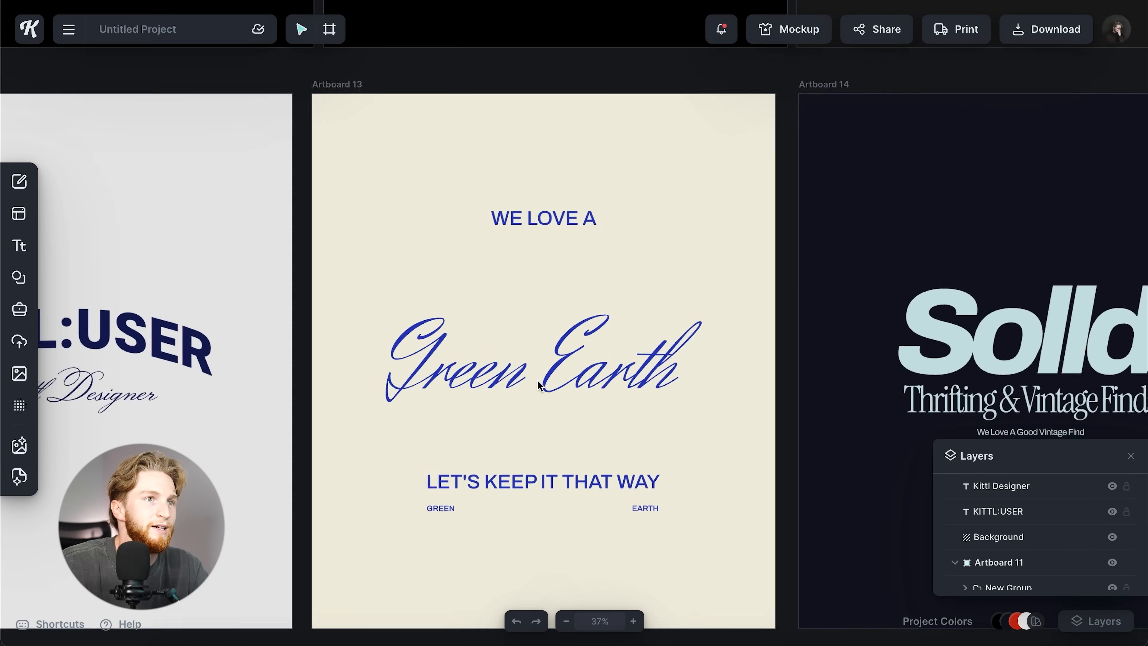
{"action": "scroll", "coordinate": [539, 389], "scroll_direction": "down", "scroll_amount": 2}
{"action": "scroll", "coordinate": [601, 419], "scroll_direction": "down", "scroll_amount": 2}
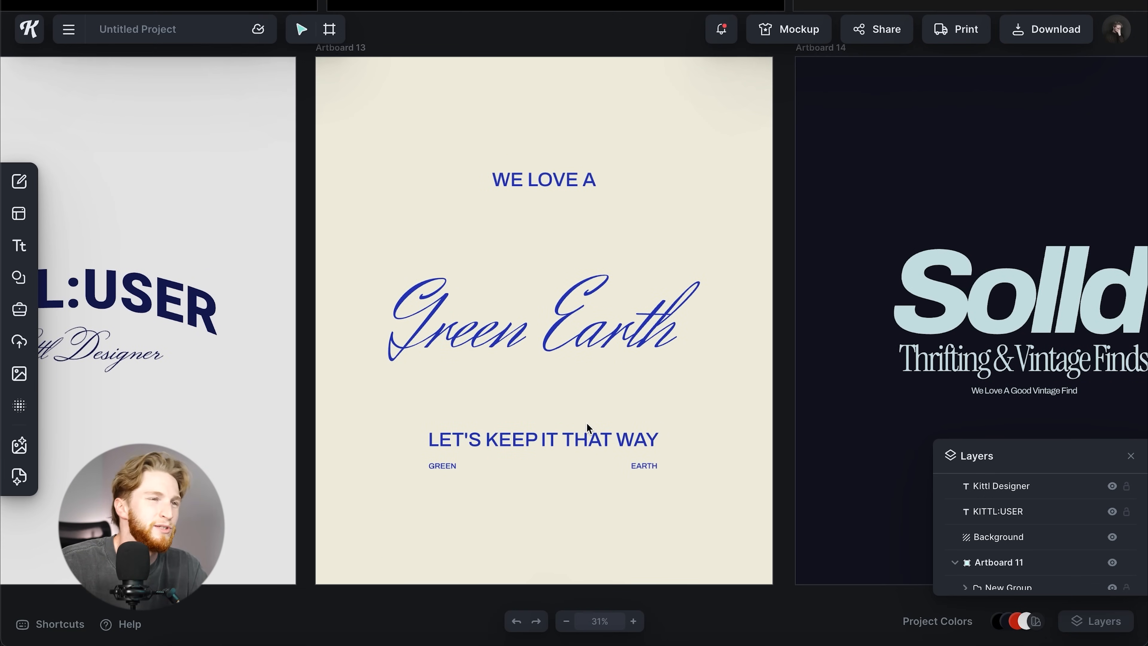
{"action": "left_click", "coordinate": [550, 329]}
{"action": "left_click_drag", "start_coordinate": [550, 329], "coordinate": [557, 329]}
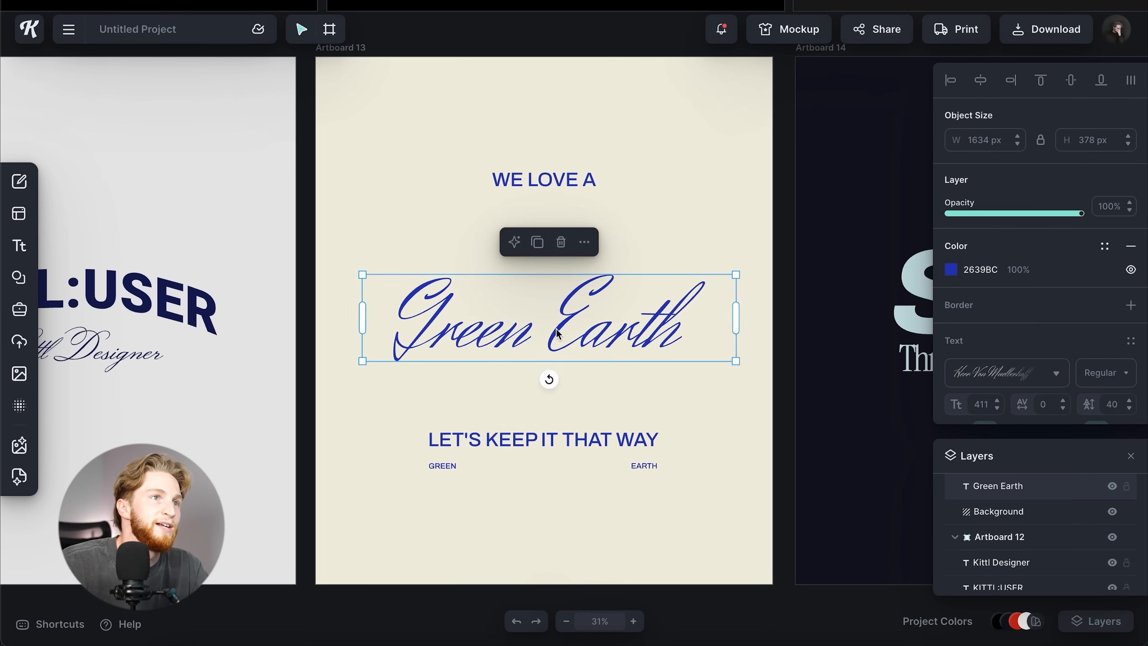
{"action": "left_click", "coordinate": [597, 512]}
Nudge the "North Carolina" script slightly left beneath "CLUB 1999" on Artboard 15 and compare it with its centred position.
{"action": "scroll", "coordinate": [597, 511], "scroll_direction": "down", "scroll_amount": 2}
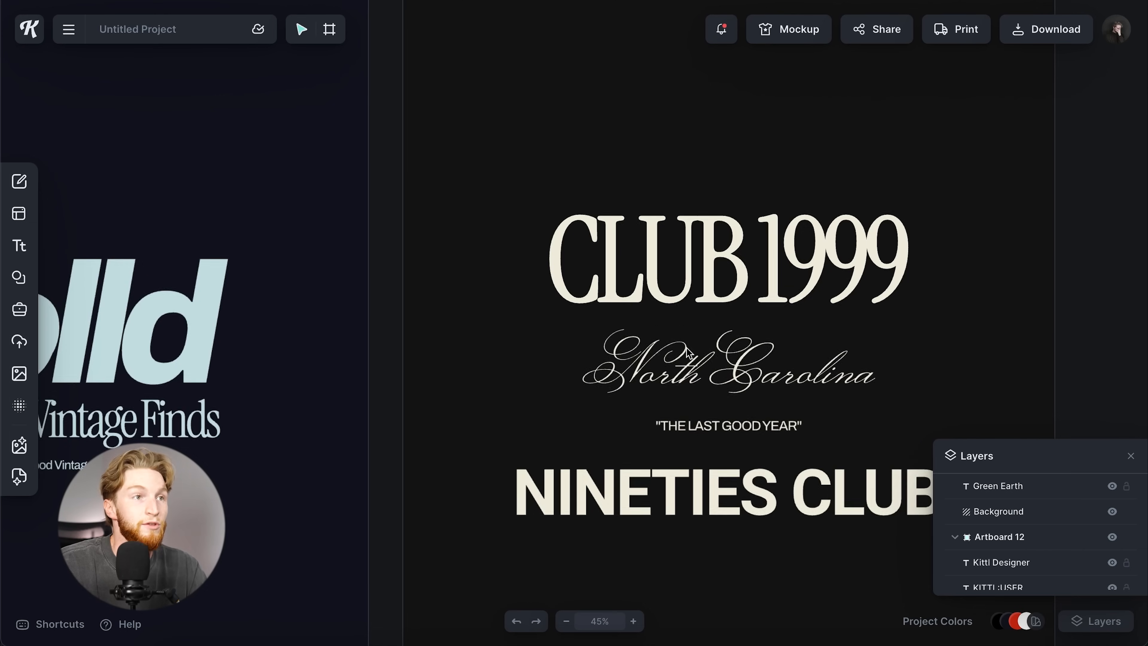
{"action": "scroll", "coordinate": [679, 351], "scroll_direction": "up", "scroll_amount": 3}
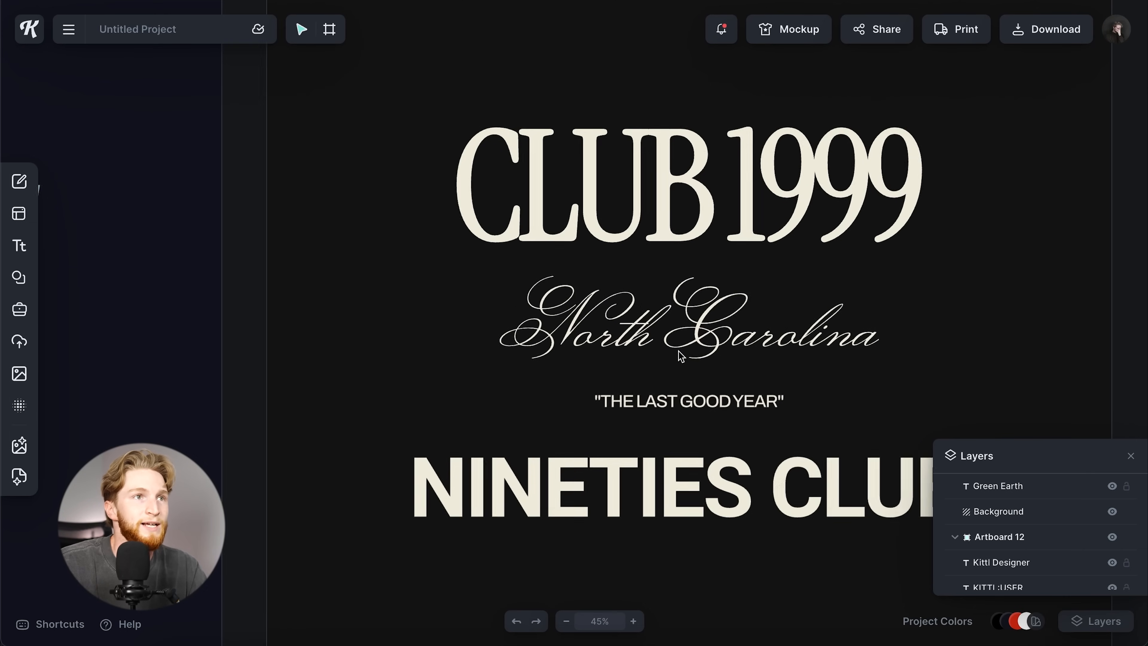
{"action": "scroll", "coordinate": [672, 344], "scroll_direction": "up", "scroll_amount": 2}
{"action": "scroll", "coordinate": [691, 321], "scroll_direction": "right", "scroll_amount": 3}
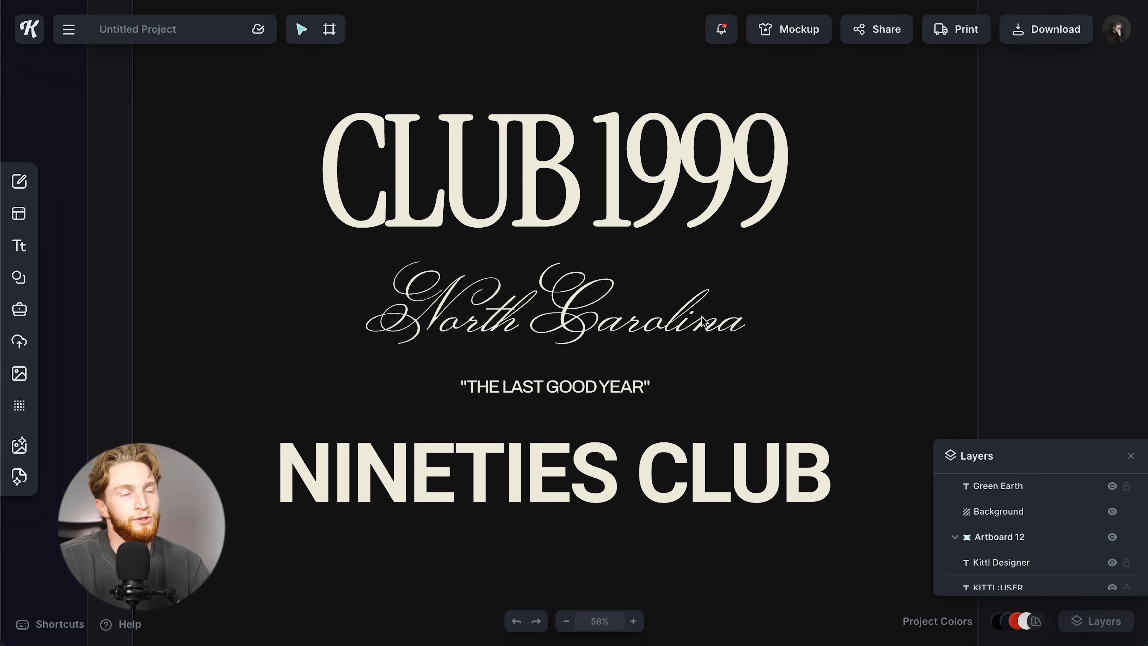
{"action": "left_click", "coordinate": [567, 314]}
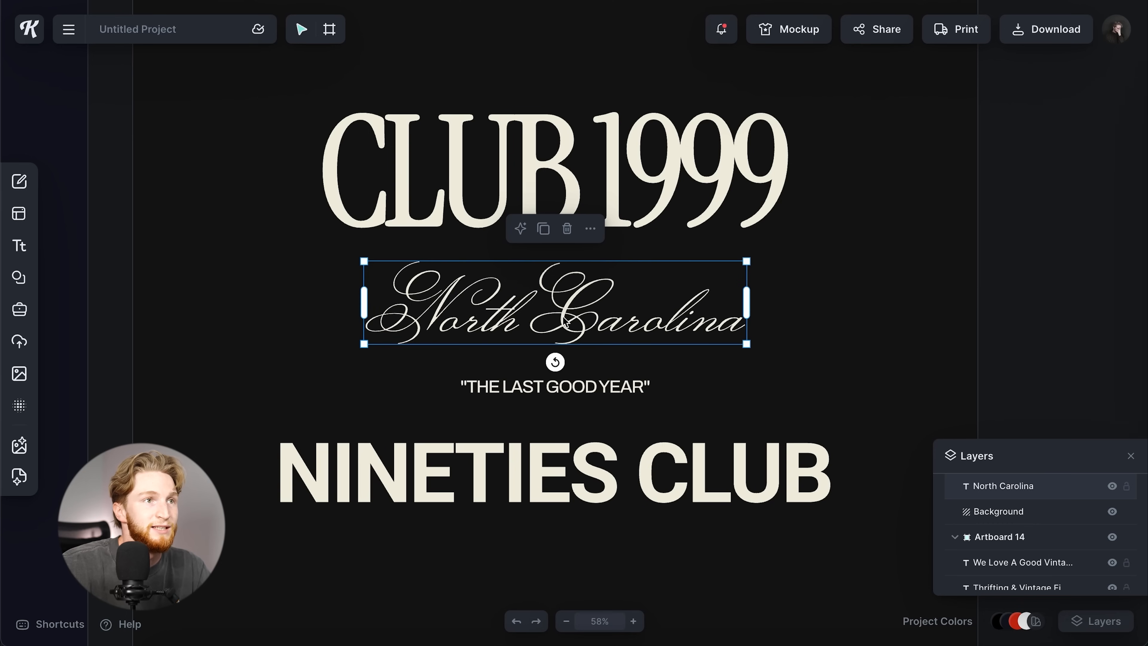
{"action": "left_click_drag", "start_coordinate": [568, 314], "coordinate": [558, 317]}
{"action": "left_click", "coordinate": [808, 277]}
{"action": "scroll", "coordinate": [810, 278], "scroll_direction": "down", "scroll_amount": 4}
{"action": "scroll", "coordinate": [809, 278], "scroll_direction": "down", "scroll_amount": 4}
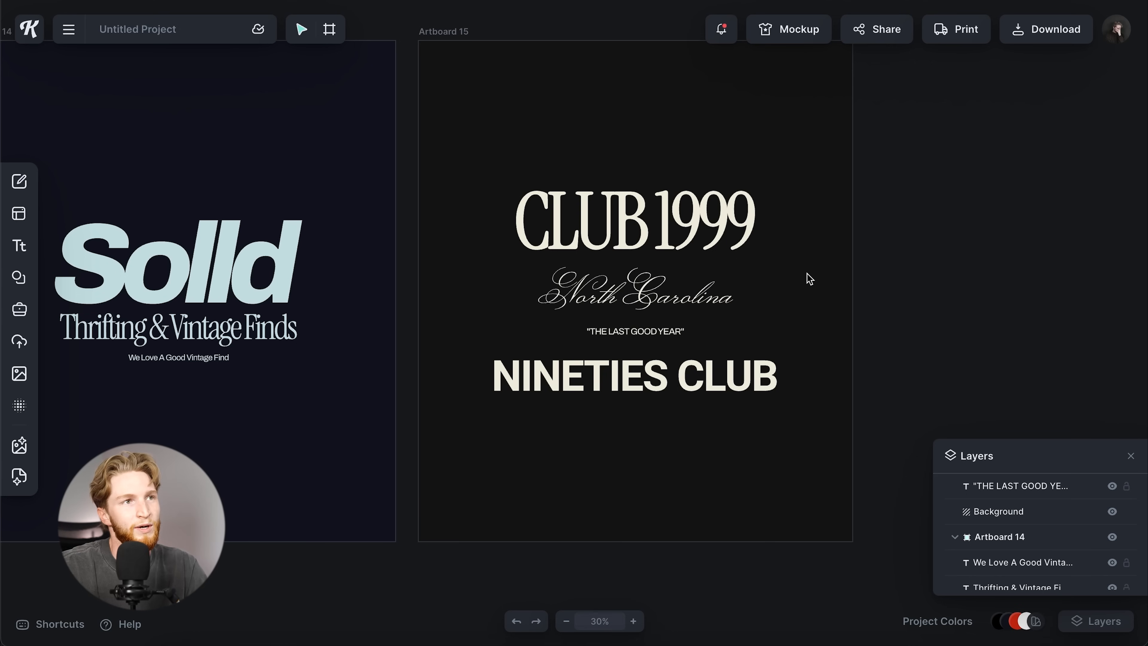
{"action": "key", "text": "super+shift+z"}
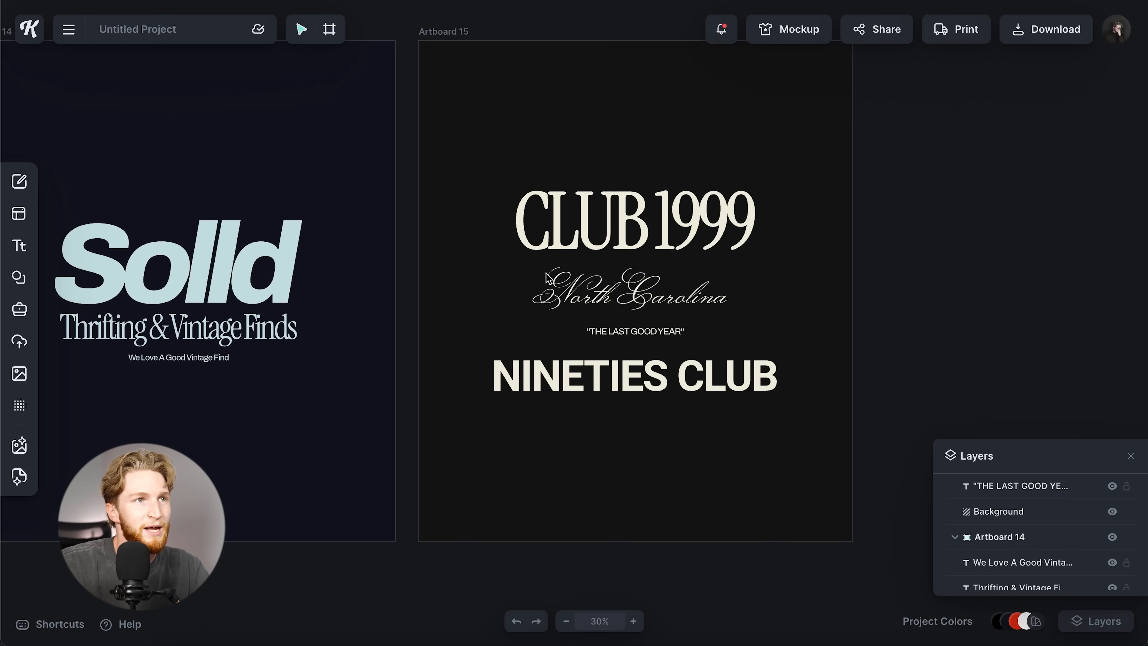
Review the example artboards for text spacing and grouping, ending on the "MARATHON CLUB" layout.
{"action": "scroll", "coordinate": [579, 276], "scroll_direction": "up", "scroll_amount": 5}
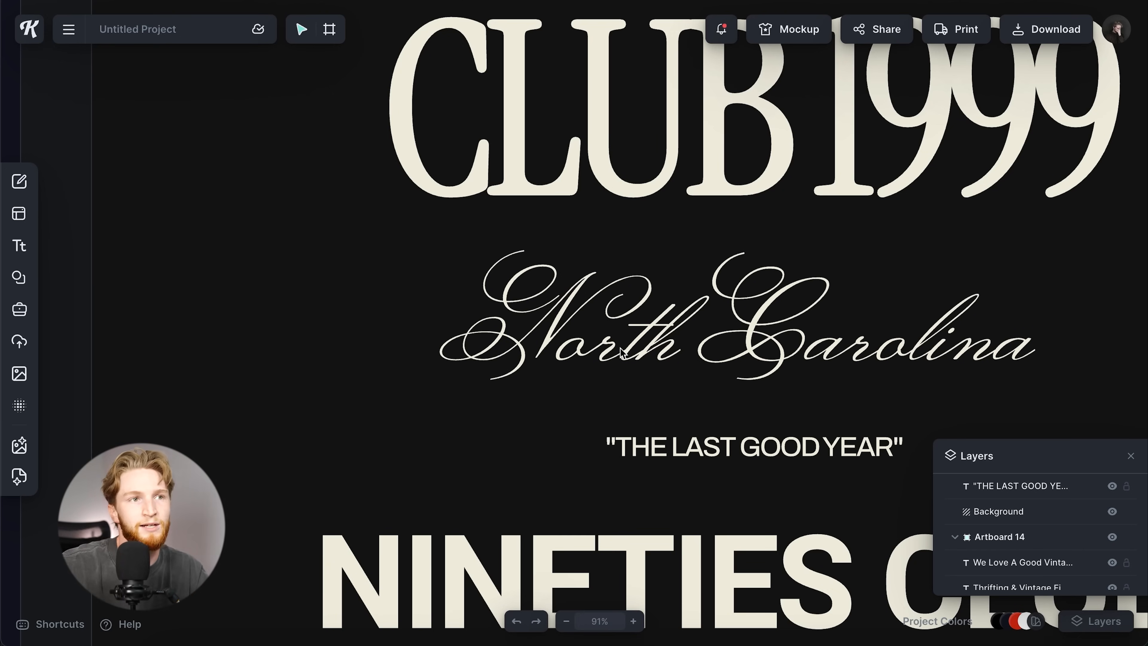
{"action": "scroll", "coordinate": [622, 353], "scroll_direction": "down", "scroll_amount": 5}
{"action": "scroll", "coordinate": [623, 364], "scroll_direction": "left", "scroll_amount": 3}
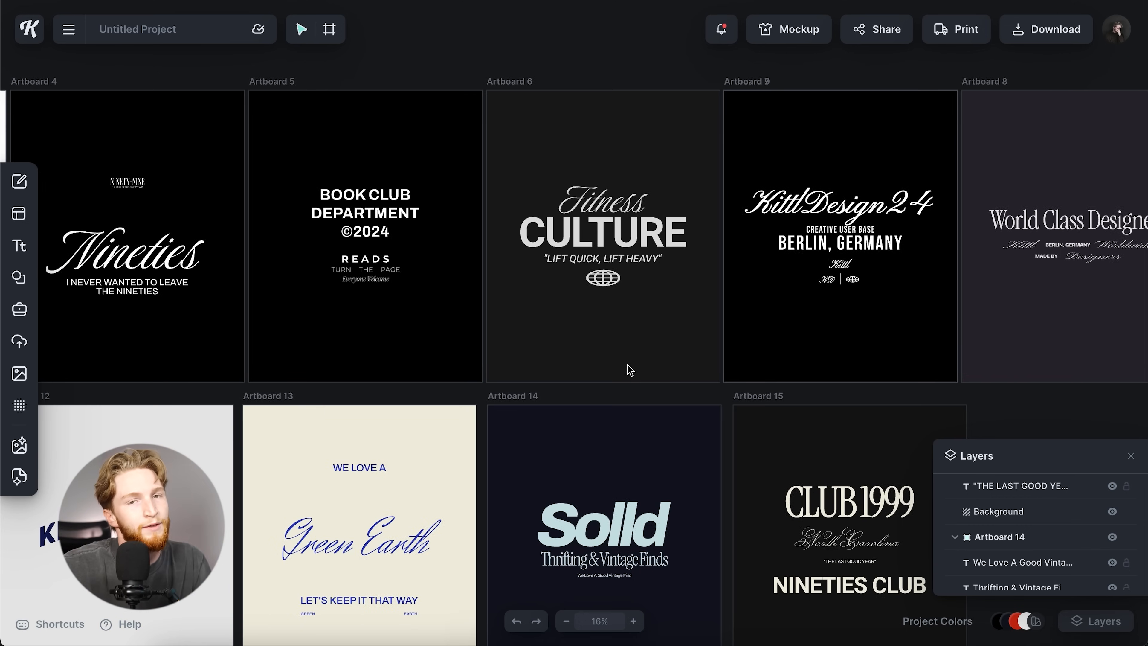
{"action": "scroll", "coordinate": [632, 370], "scroll_direction": "up", "scroll_amount": 2}
{"action": "scroll", "coordinate": [632, 370], "scroll_direction": "left", "scroll_amount": 2}
{"action": "scroll", "coordinate": [632, 370], "scroll_direction": "left", "scroll_amount": 4}
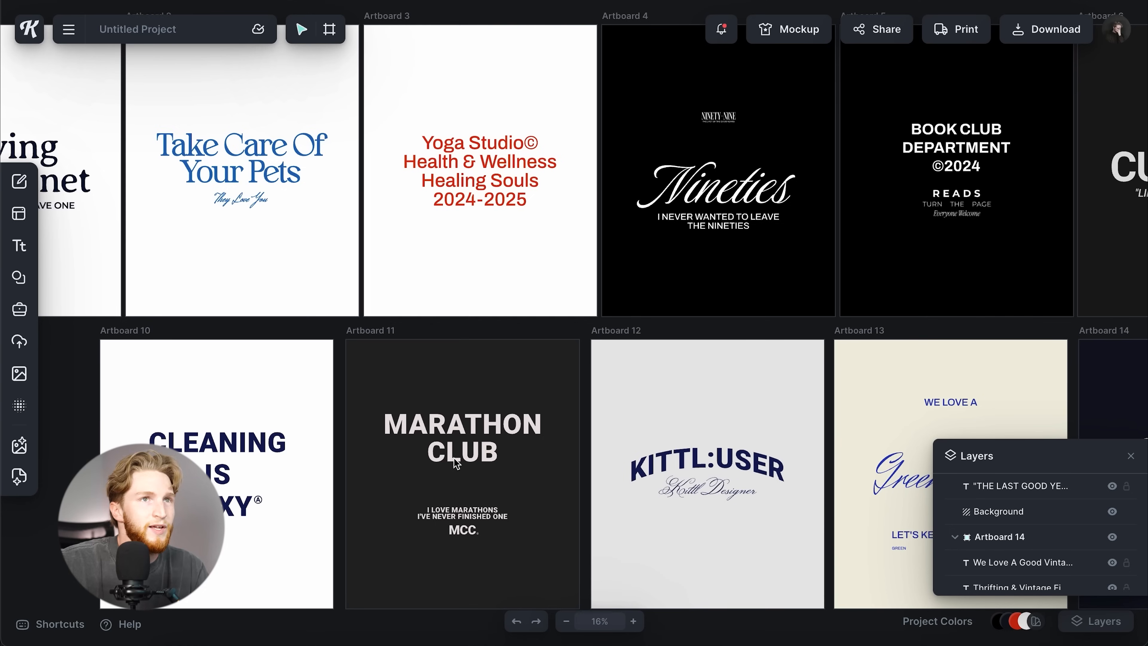
{"action": "scroll", "coordinate": [452, 459], "scroll_direction": "up", "scroll_amount": 3}
{"action": "scroll", "coordinate": [452, 459], "scroll_direction": "up", "scroll_amount": 5}
{"action": "scroll", "coordinate": [452, 459], "scroll_direction": "down", "scroll_amount": 5}
{"action": "scroll", "coordinate": [452, 459], "scroll_direction": "left", "scroll_amount": 4}
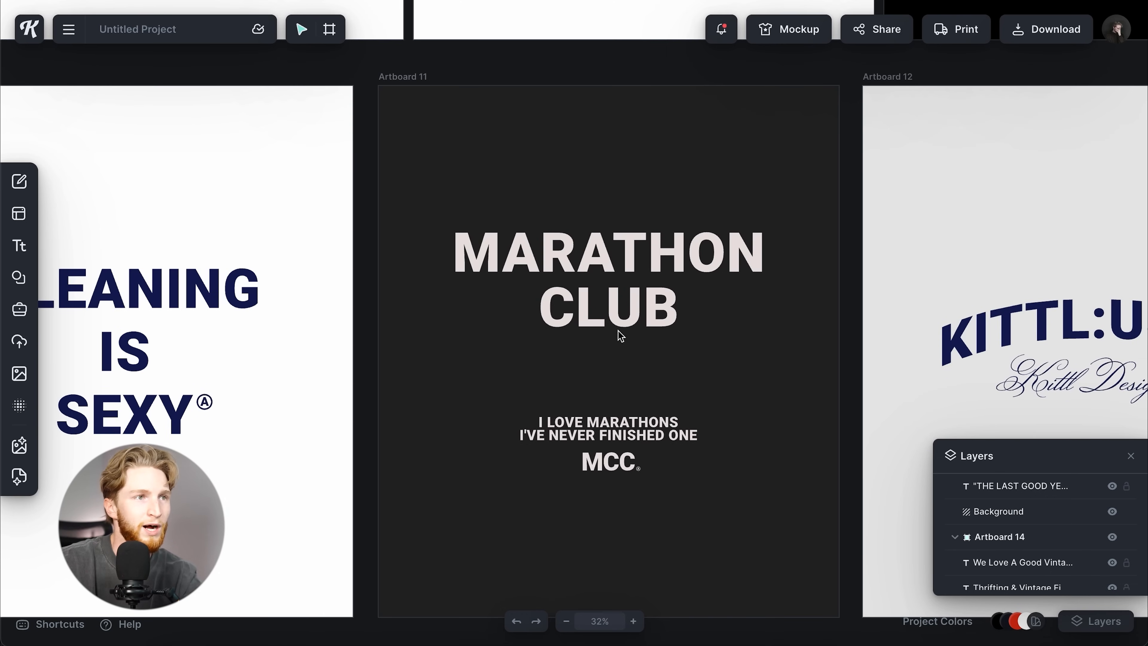
Move the "I LOVE MARATHONS I'VE NEVER FINISHED ONE" text up, away from "MCC" and closer to the headline.
{"action": "left_click", "coordinate": [635, 434]}
{"action": "left_click", "coordinate": [635, 434]}
{"action": "left_click_drag", "start_coordinate": [636, 434], "coordinate": [637, 392]}
{"action": "left_click", "coordinate": [782, 449]}
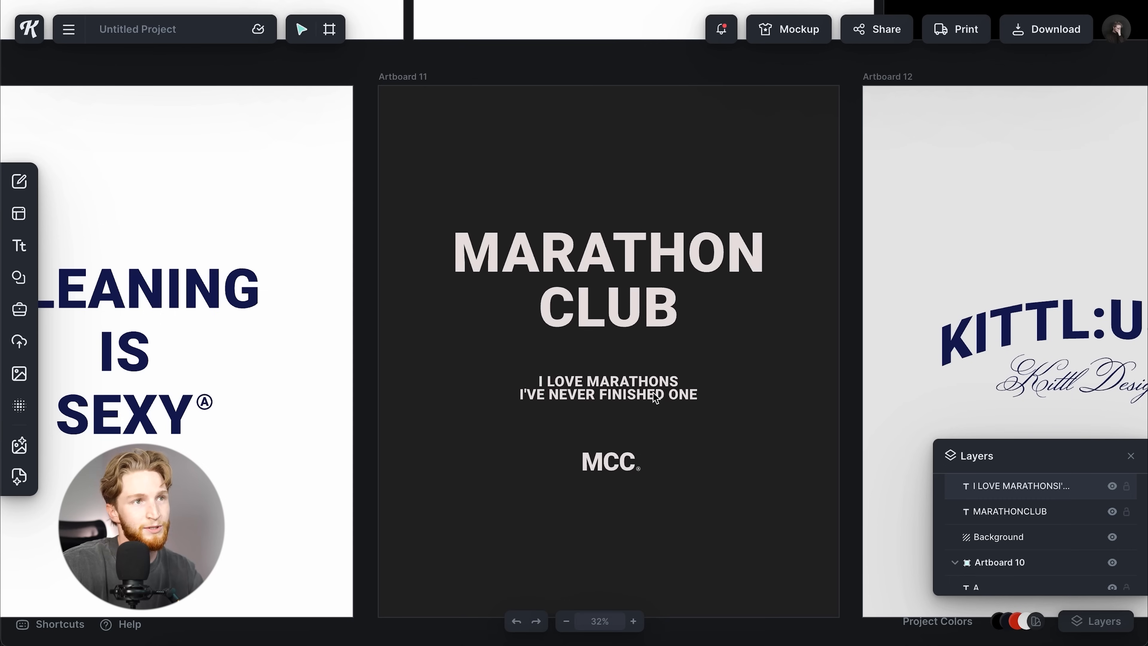
Move the "I LOVE MARATHONS" text back down just above "MCC" and group them as one block.
{"action": "left_click_drag", "start_coordinate": [655, 397], "coordinate": [593, 529]}
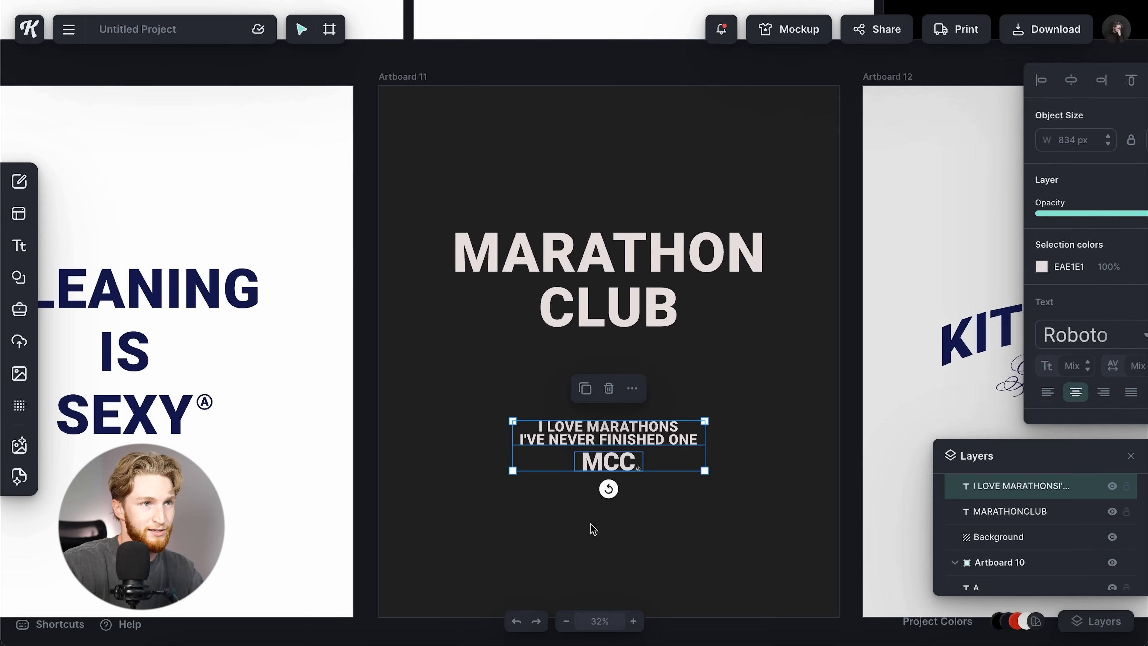
{"action": "key", "text": "ctrl+g"}
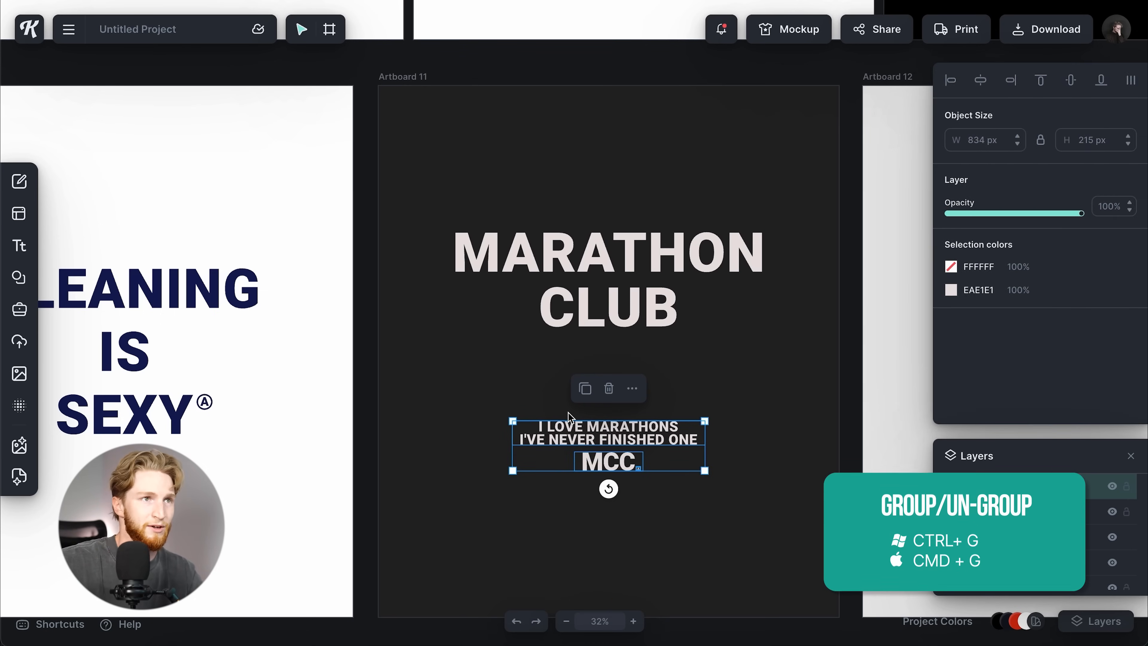
{"action": "left_click", "coordinate": [619, 255]}
{"action": "left_click_drag", "start_coordinate": [714, 522], "coordinate": [489, 184]}
{"action": "key", "text": "ctrl+g"}
{"action": "left_click", "coordinate": [739, 535]}
Ungroup the "NINETY-NINE" heading and its "THE LAST OF THE GOOD YEARS" tagline on the Nineties artboard.
{"action": "scroll", "coordinate": [596, 336], "scroll_direction": "down", "scroll_amount": 5}
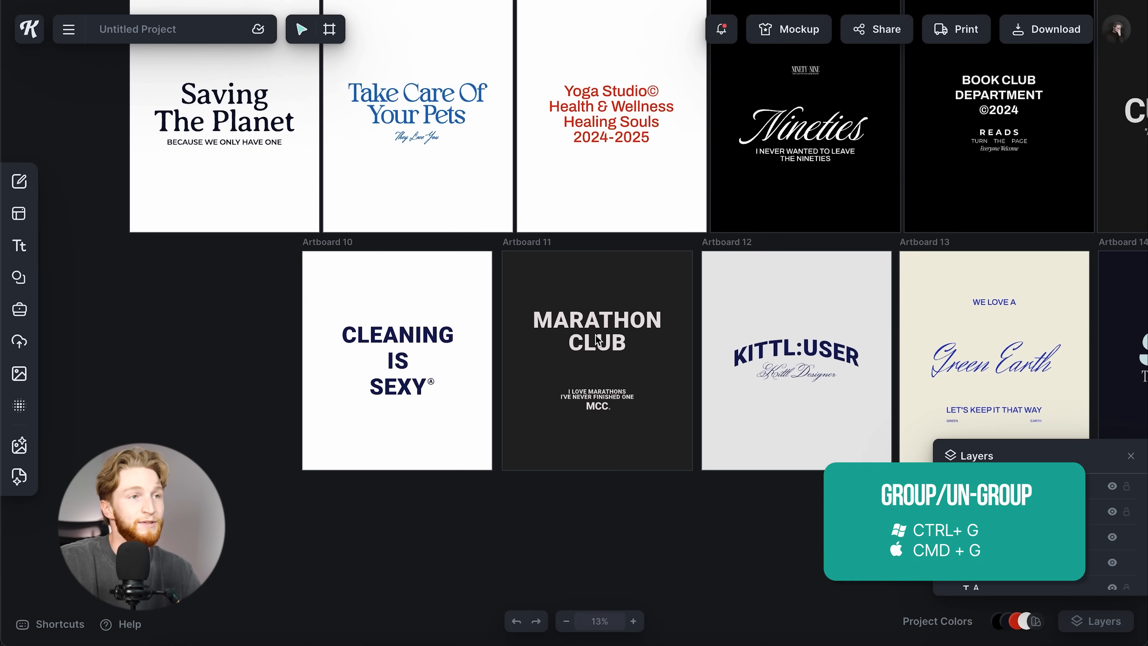
{"action": "scroll", "coordinate": [587, 339], "scroll_direction": "right", "scroll_amount": 5}
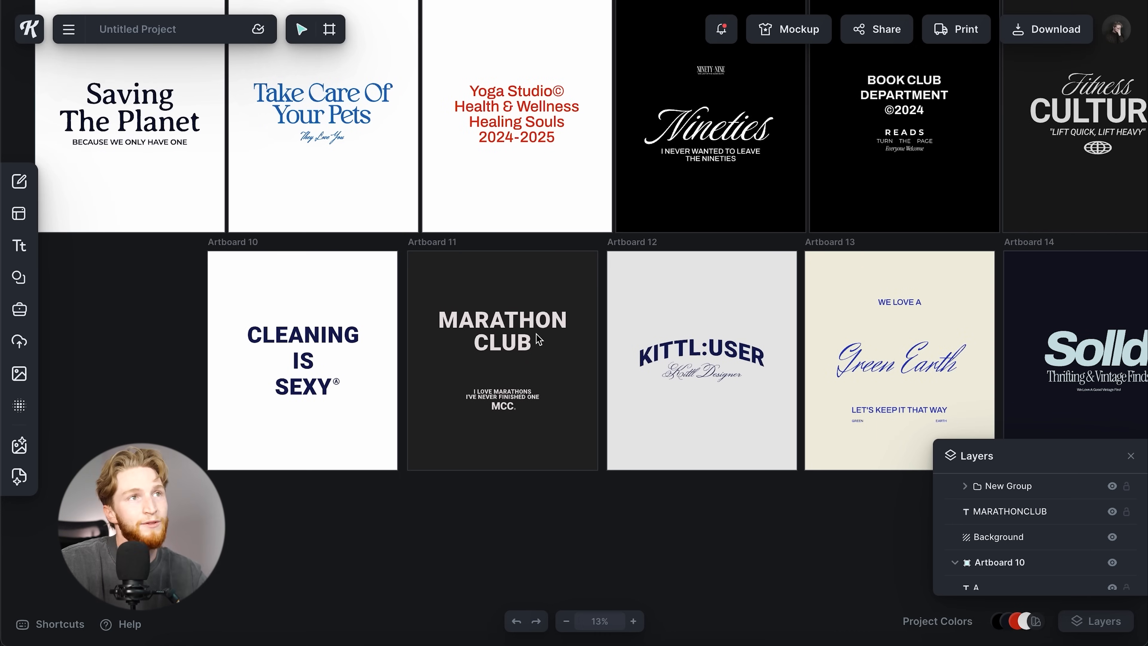
{"action": "scroll", "coordinate": [741, 174], "scroll_direction": "up", "scroll_amount": 3}
{"action": "scroll", "coordinate": [738, 174], "scroll_direction": "up", "scroll_amount": 10}
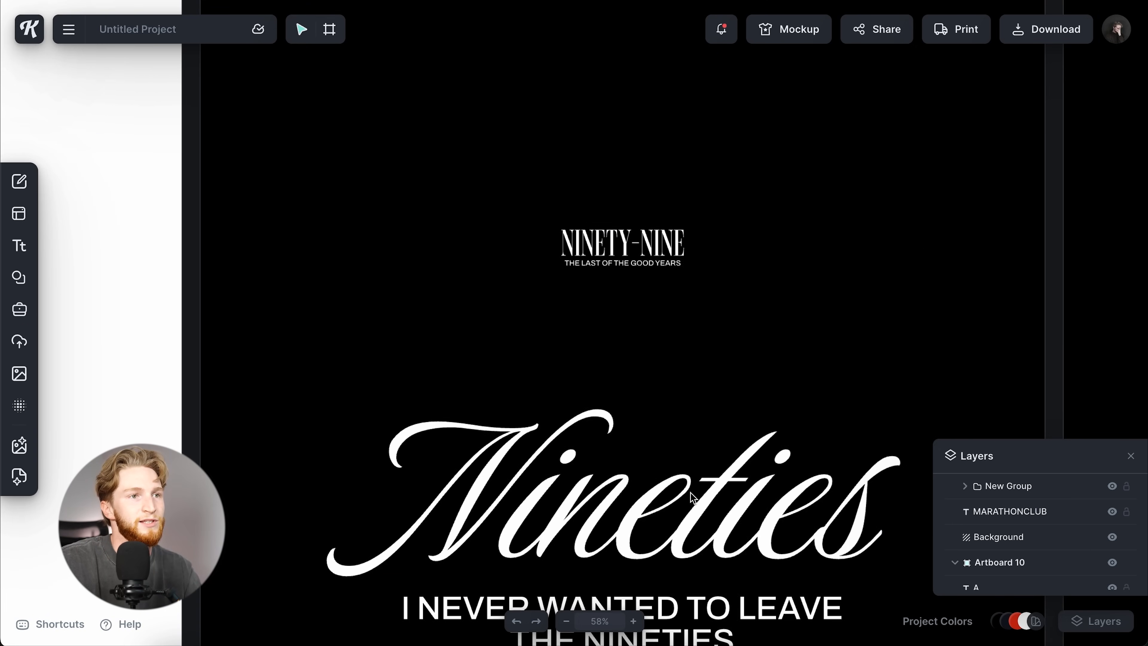
{"action": "left_click", "coordinate": [726, 503]}
{"action": "scroll", "coordinate": [726, 503], "scroll_direction": "down", "scroll_amount": 5}
{"action": "scroll", "coordinate": [655, 334], "scroll_direction": "right", "scroll_amount": 3}
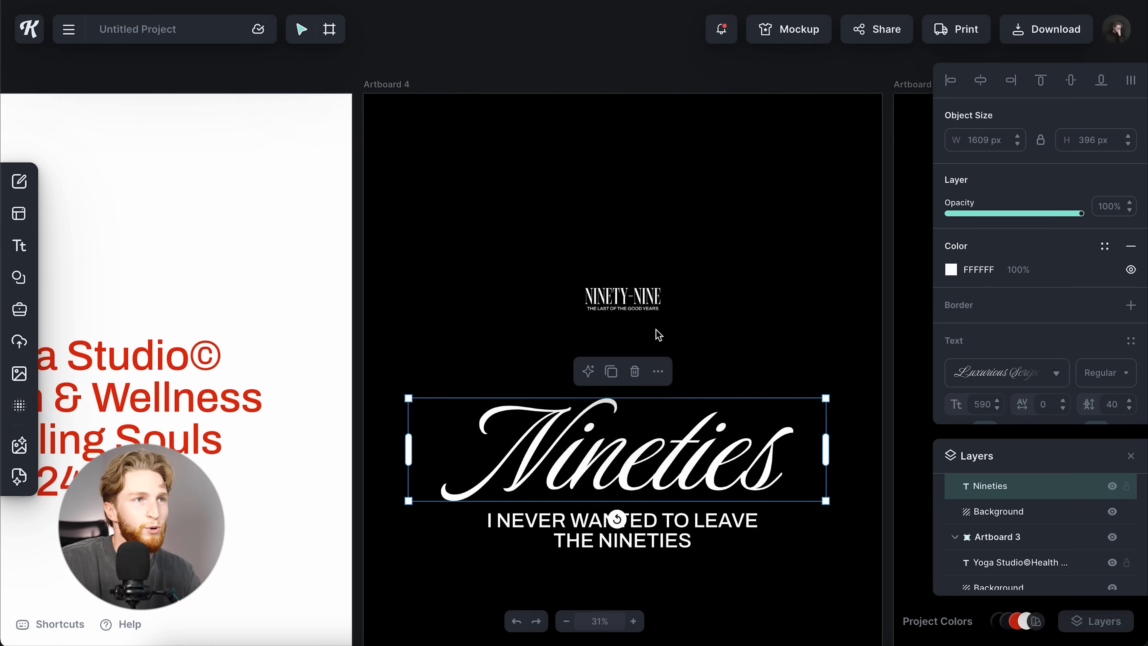
{"action": "mouse_move", "coordinate": [628, 245]}
{"action": "left_mouse_down"}
{"action": "mouse_move", "coordinate": [626, 208]}
{"action": "mouse_move", "coordinate": [628, 257]}
{"action": "left_mouse_up"}
{"action": "key", "text": "ctrl+shift+g"}
Try spreading the tagline and "Nineties" title apart as separate lines, and return them to their original grouped positions.
{"action": "left_click", "coordinate": [647, 395]}
{"action": "mouse_move", "coordinate": [657, 376]}
{"action": "left_mouse_down"}
{"action": "mouse_move", "coordinate": [664, 390]}
{"action": "mouse_move", "coordinate": [657, 347]}
{"action": "mouse_move", "coordinate": [648, 358]}
{"action": "left_mouse_up"}
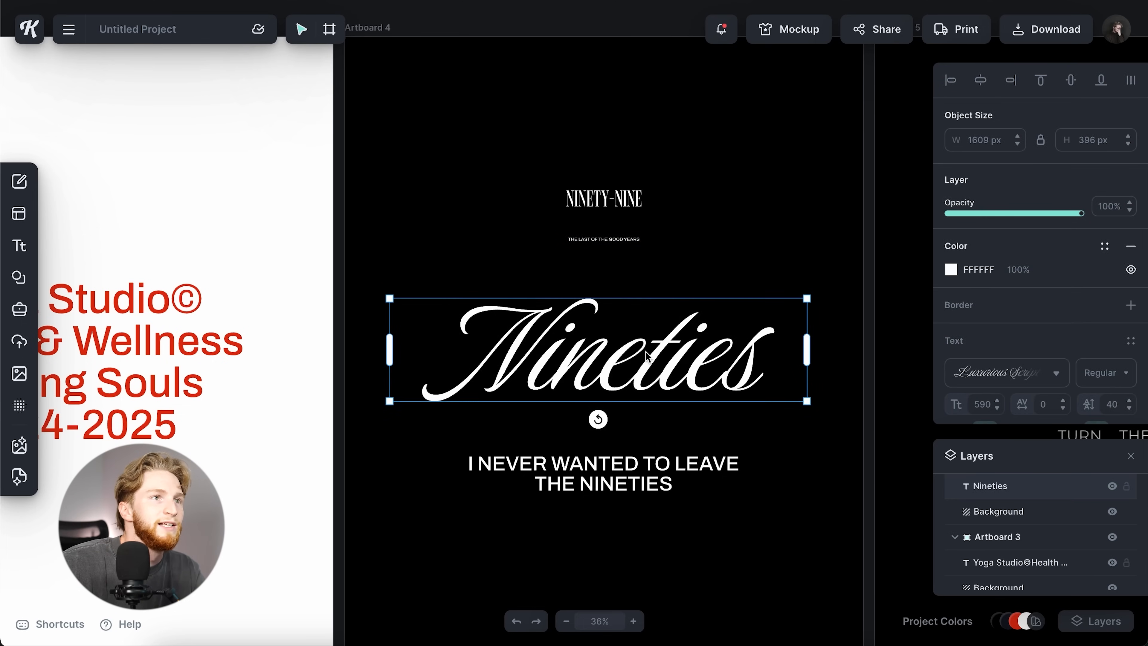
{"action": "left_click_drag", "start_coordinate": [623, 239], "coordinate": [623, 251]}
{"action": "left_click", "coordinate": [874, 276]}
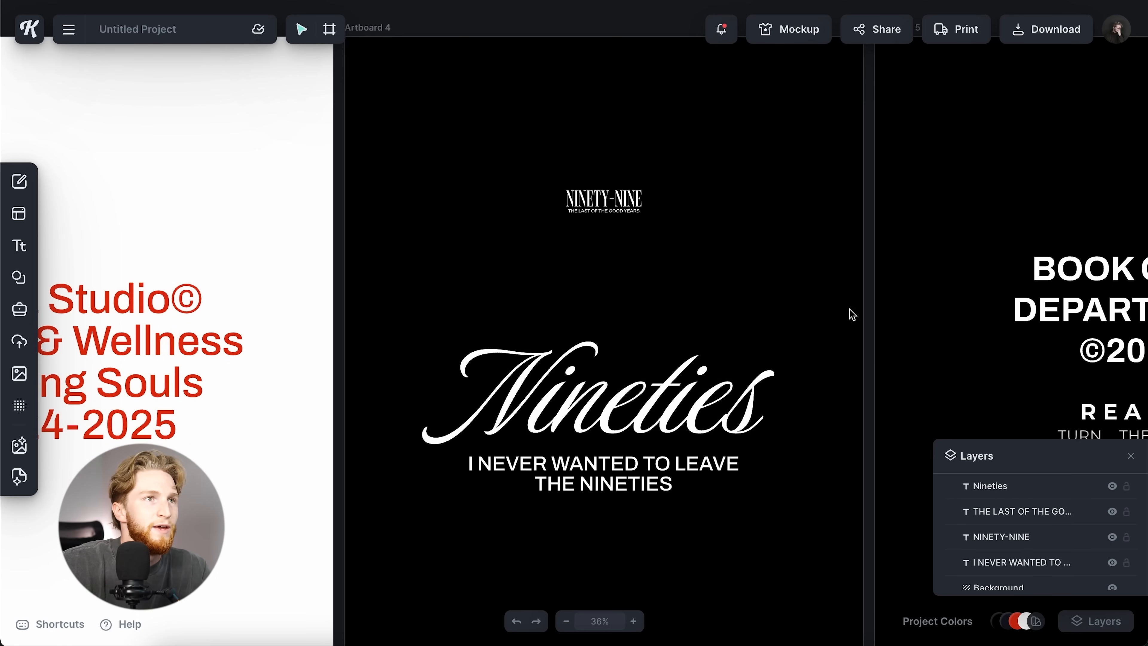
Select the "NINETY-NINE" lockup and the "Nineties" title with its subtitle in turn to examine them as two groups.
{"action": "left_click_drag", "start_coordinate": [520, 152], "coordinate": [704, 303]}
{"action": "left_click_drag", "start_coordinate": [813, 306], "coordinate": [487, 506]}
{"action": "scroll", "coordinate": [487, 506], "scroll_direction": "down", "scroll_amount": 3}
{"action": "left_click", "coordinate": [518, 558]}
Ungroup the "BOOK CLUB DEPARTMENT ©2024" headline and the text lines beneath it on Artboard 5.
{"action": "scroll", "coordinate": [517, 558], "scroll_direction": "right", "scroll_amount": 10}
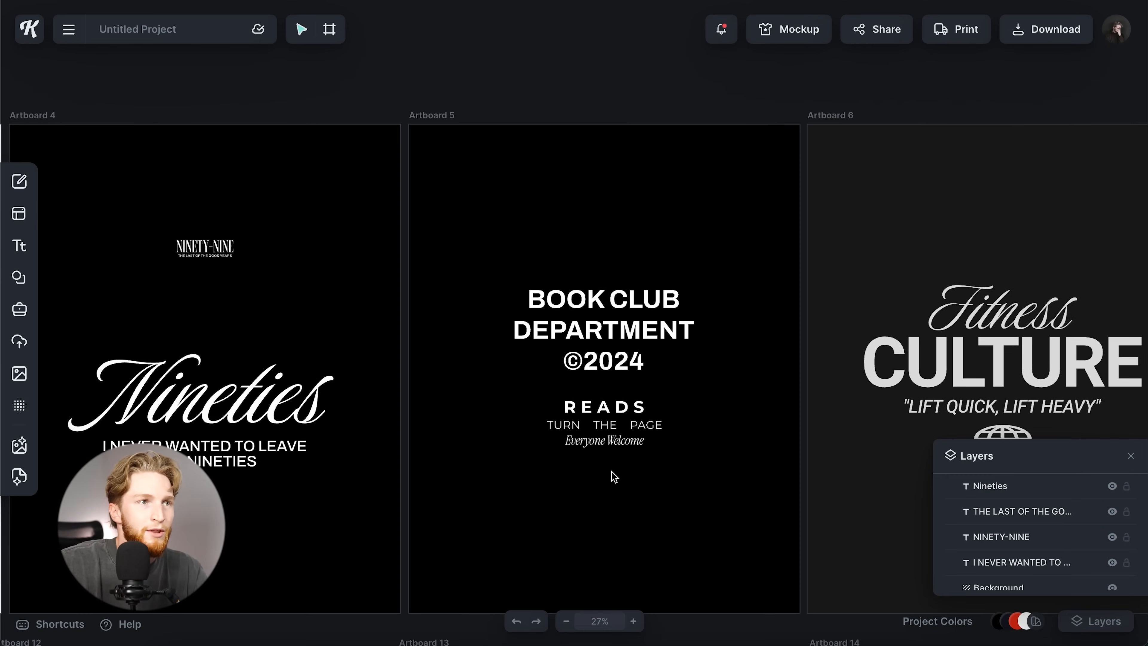
{"action": "scroll", "coordinate": [613, 475], "scroll_direction": "up", "scroll_amount": 3}
{"action": "scroll", "coordinate": [587, 473], "scroll_direction": "down", "scroll_amount": 1}
{"action": "scroll", "coordinate": [627, 346], "scroll_direction": "down", "scroll_amount": 2}
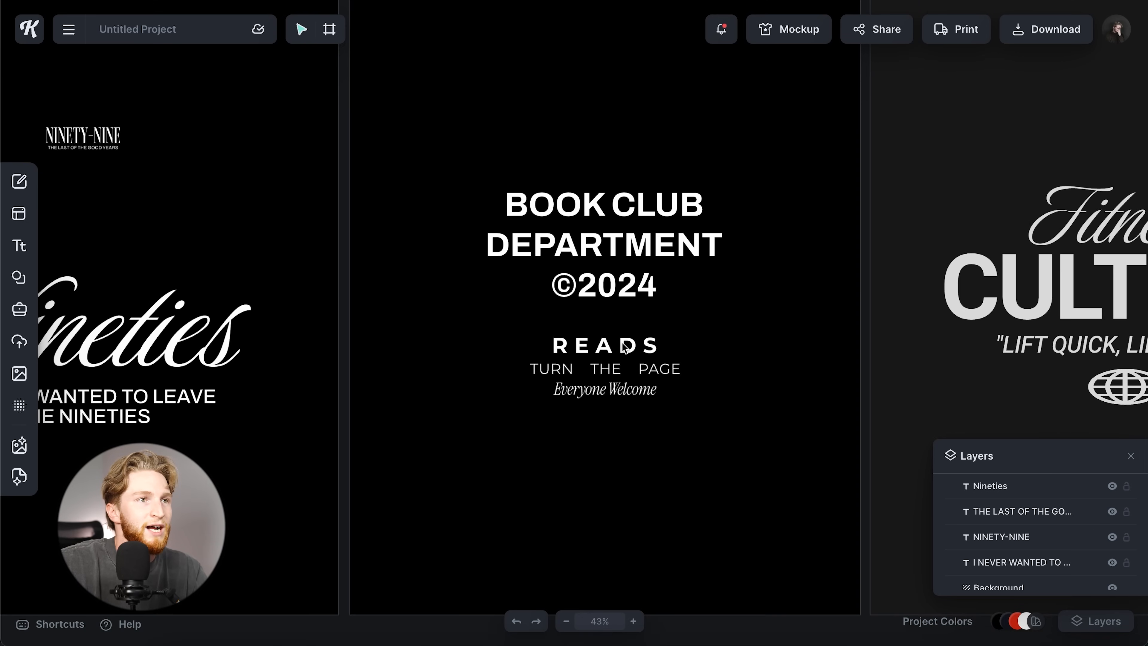
{"action": "left_click_drag", "start_coordinate": [622, 392], "coordinate": [651, 401]}
{"action": "key", "text": "ctrl+shift+g"}
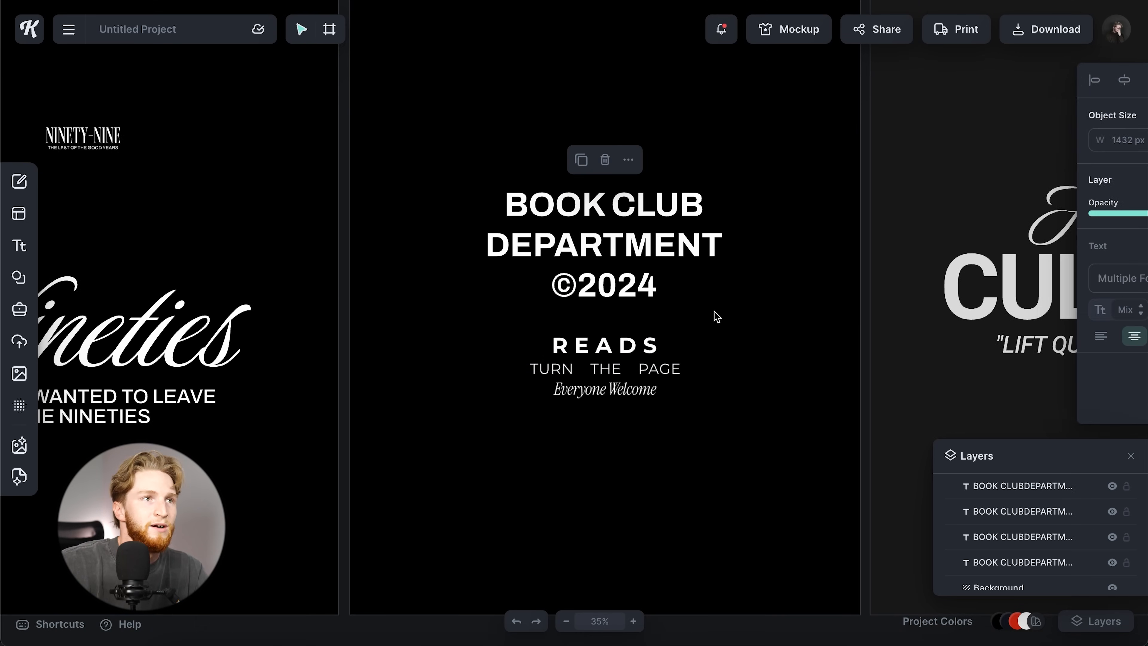
Move the "BOOK CLUB DEPARTMENT ©2024" headline down until it sits directly above "READS".
{"action": "left_click_drag", "start_coordinate": [649, 248], "coordinate": [647, 285]}
{"action": "left_click", "coordinate": [648, 449]}
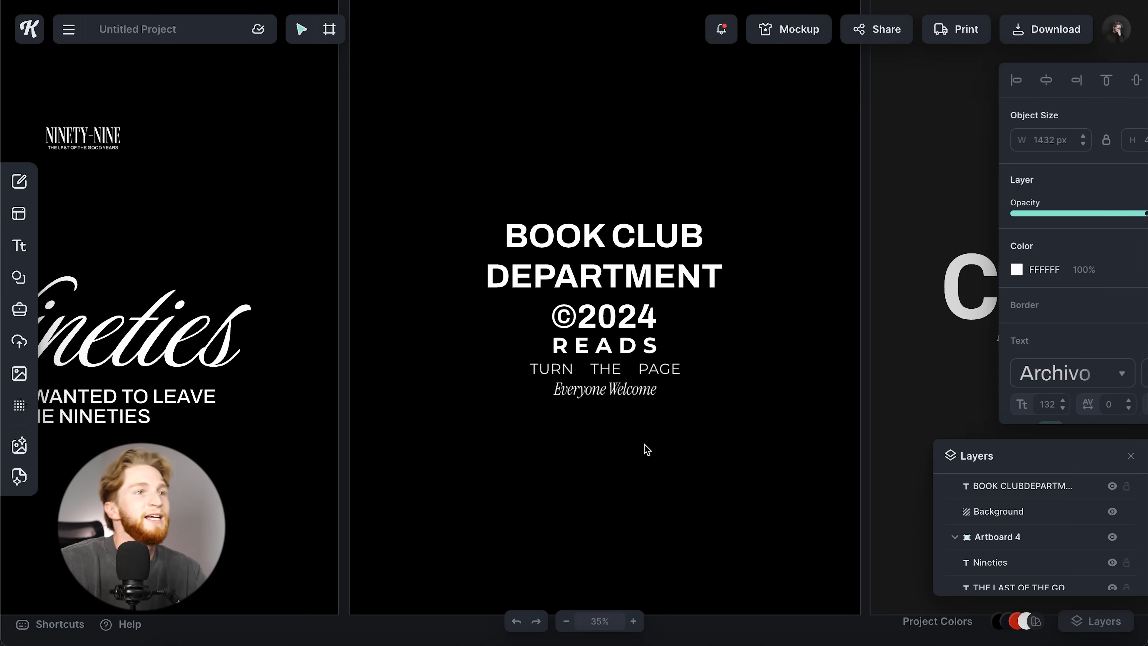
{"action": "left_click", "coordinate": [628, 321]}
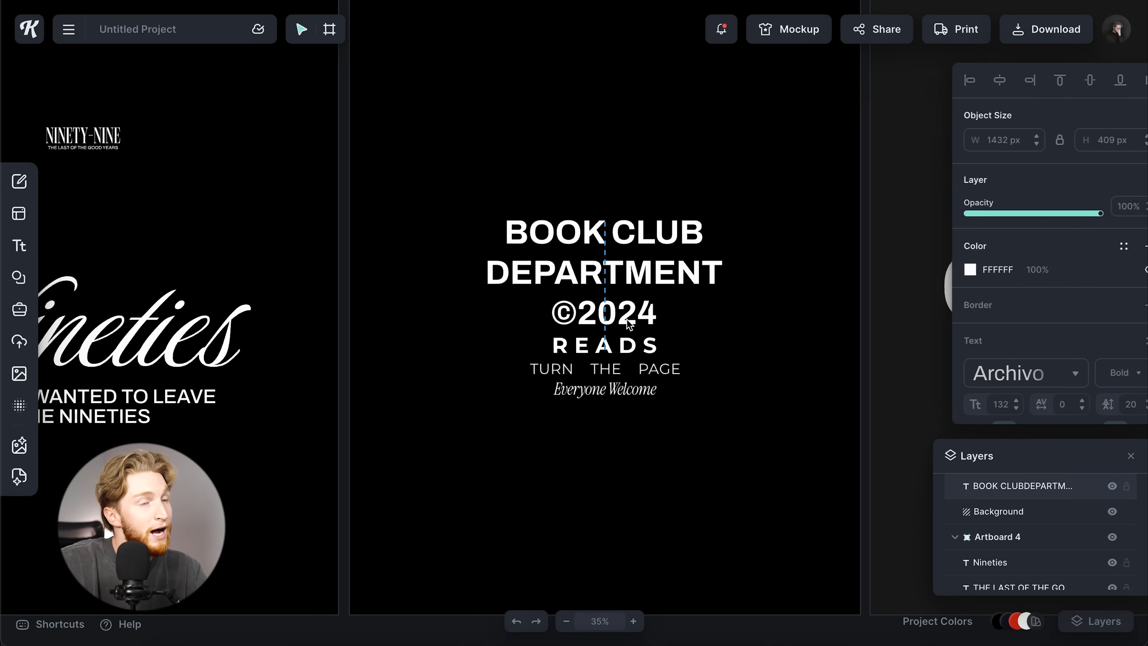
{"action": "left_click", "coordinate": [646, 445]}
Move the "BOOK CLUB DEPARTMENT ©2024" headline up, leaving a large gap above the "READS" block.
{"action": "left_click_drag", "start_coordinate": [642, 274], "coordinate": [641, 157]}
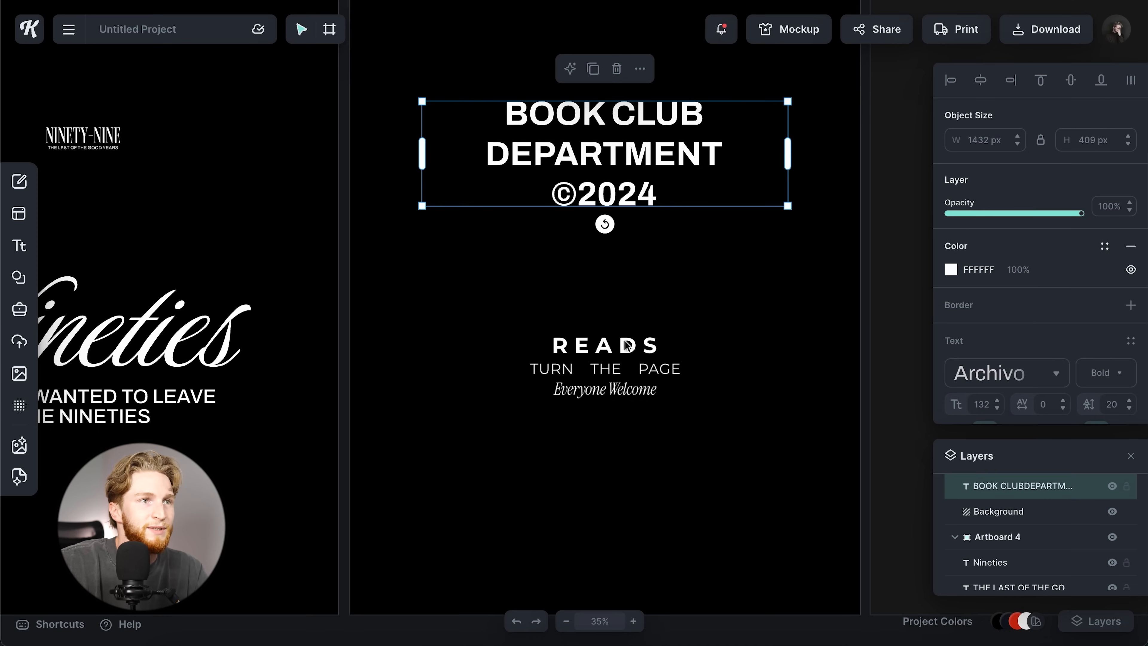
{"action": "left_click_drag", "start_coordinate": [627, 345], "coordinate": [627, 319]}
{"action": "left_click_drag", "start_coordinate": [626, 274], "coordinate": [625, 272]}
{"action": "left_click_drag", "start_coordinate": [614, 370], "coordinate": [617, 334]}
{"action": "left_click", "coordinate": [795, 451]}
{"action": "scroll", "coordinate": [795, 452], "scroll_direction": "down", "scroll_amount": 3}
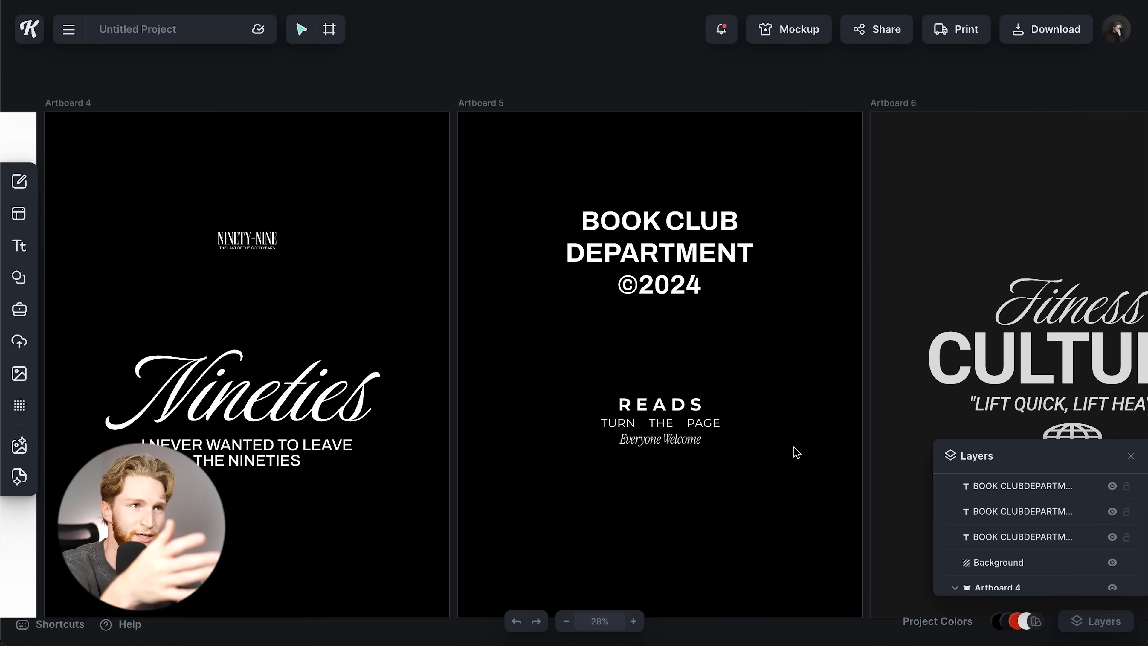
Undo the headline moves on the Book Club artboard.
{"action": "key", "text": "super+z"}
{"action": "key", "text": "super+z"}
{"action": "key", "text": "super+z"}
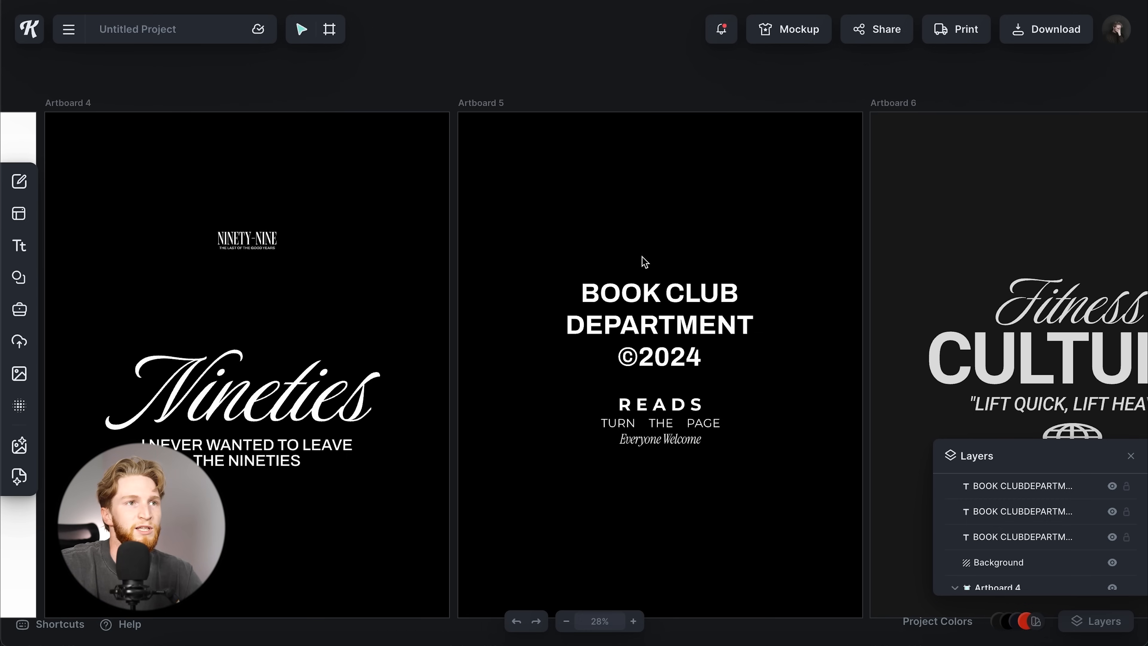
{"action": "left_click", "coordinate": [691, 362]}
{"action": "left_click", "coordinate": [756, 394]}
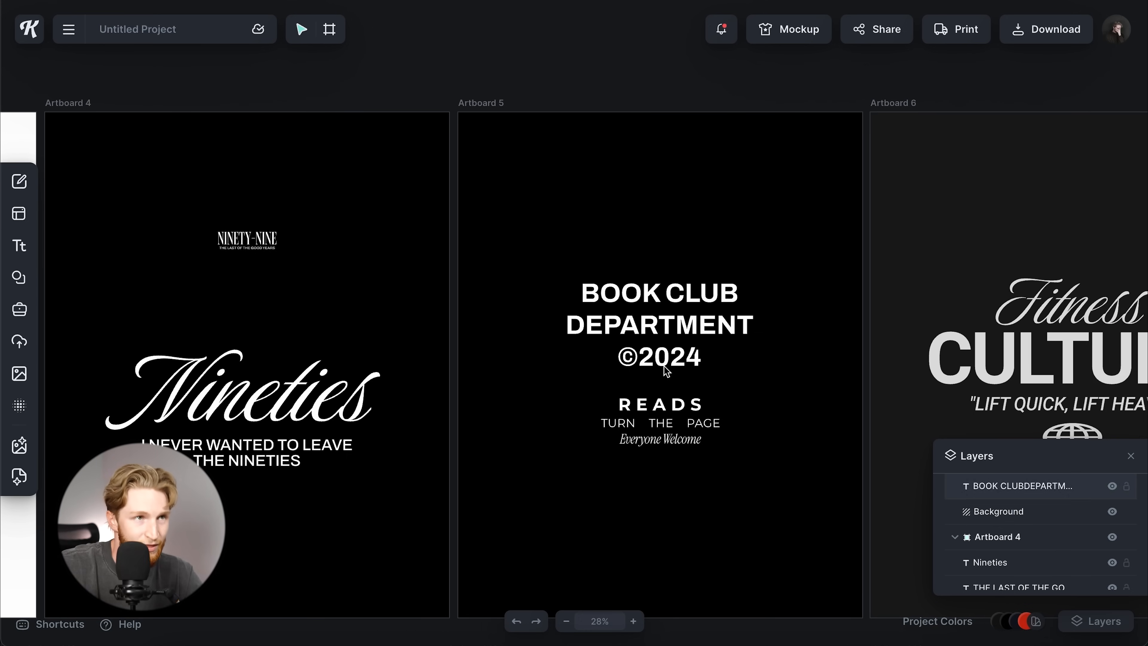
{"action": "left_click", "coordinate": [614, 403]}
{"action": "left_click", "coordinate": [705, 502]}
Move the "Everyone Welcome" and "TURN THE PAGE" lines down to spread them apart beneath "READS".
{"action": "scroll", "coordinate": [679, 440], "scroll_direction": "up", "scroll_amount": 5}
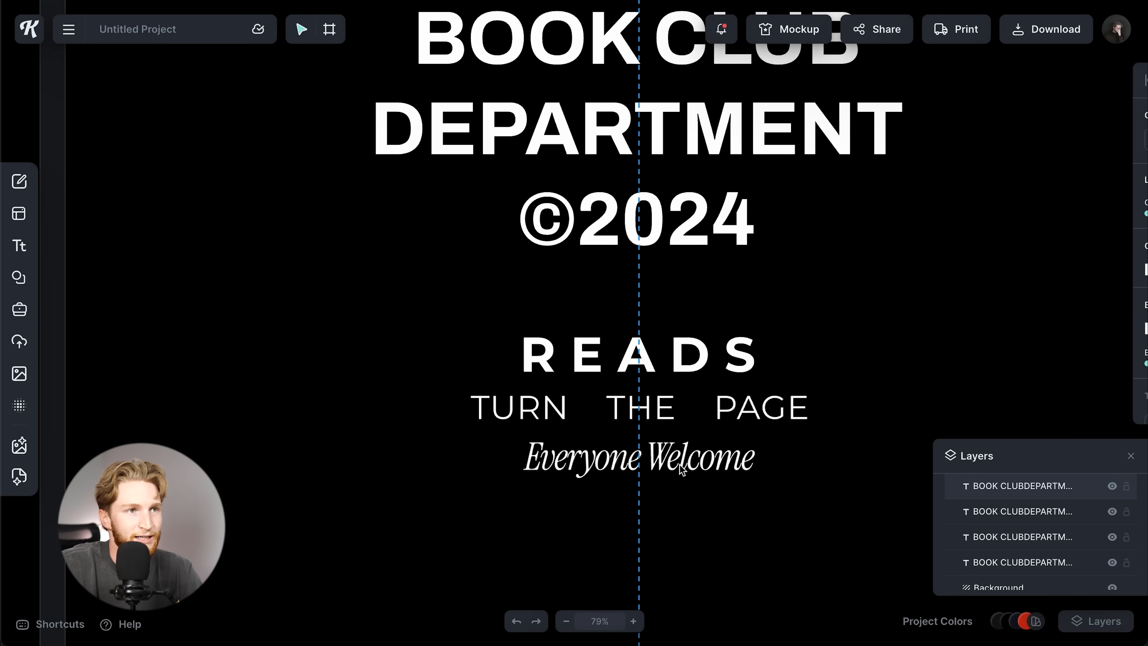
{"action": "left_click_drag", "start_coordinate": [680, 465], "coordinate": [673, 490]}
{"action": "left_click", "coordinate": [655, 414], "text": "shift"}
{"action": "left_click_drag", "start_coordinate": [660, 419], "coordinate": [662, 436]}
{"action": "left_click", "coordinate": [726, 570]}
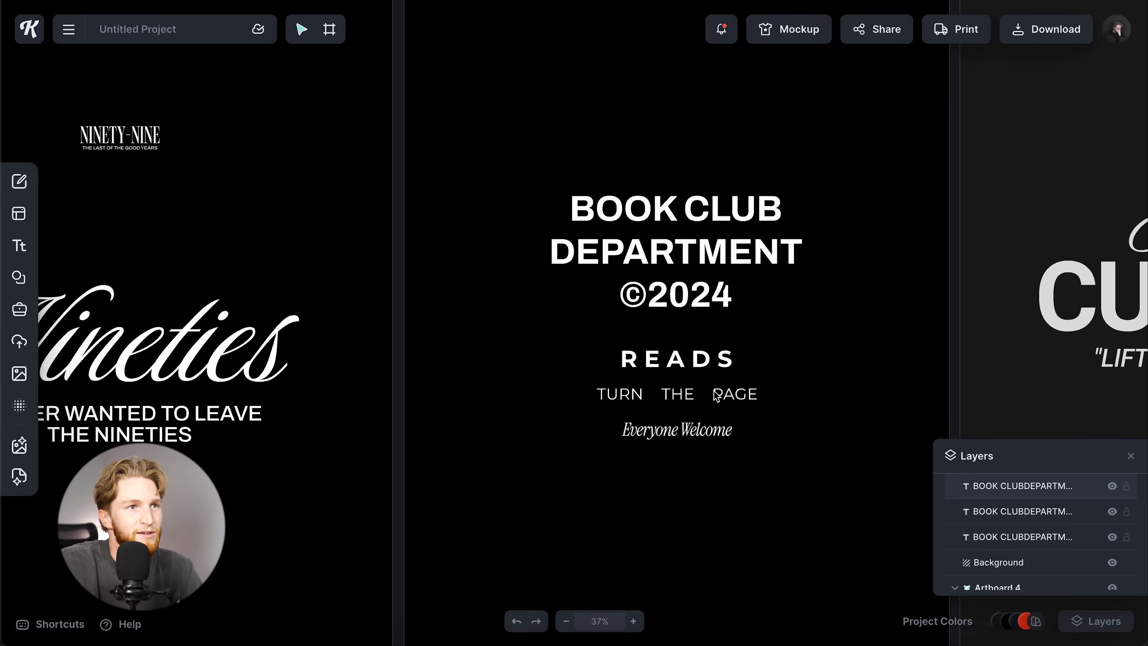
Bring "TURN THE PAGE" and "Everyone Welcome" back up tightly beneath "READS" as one block.
{"action": "scroll", "coordinate": [715, 391], "scroll_direction": "up", "scroll_amount": 3}
{"action": "scroll", "coordinate": [714, 390], "scroll_direction": "up", "scroll_amount": 2}
{"action": "left_click_drag", "start_coordinate": [735, 439], "coordinate": [731, 395]}
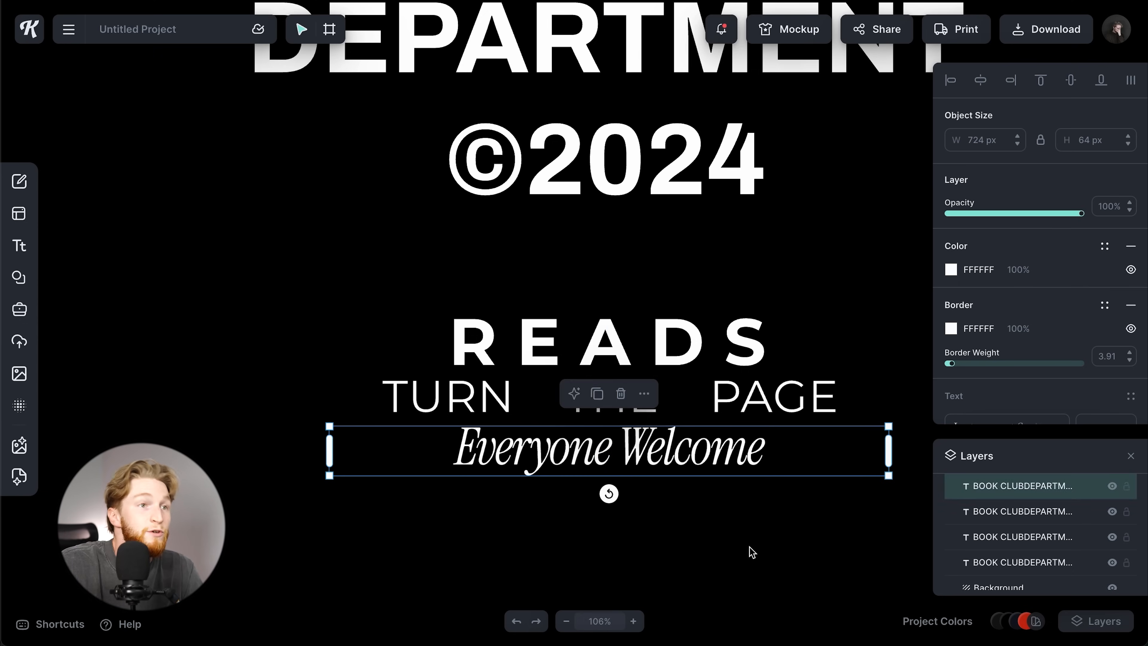
{"action": "left_click", "coordinate": [751, 551]}
Nudge the small "Kittl" script on the KittlDesign24 artboard slightly down, closer to the "KD" and globe row.
{"action": "scroll", "coordinate": [749, 510], "scroll_direction": "down", "scroll_amount": 6}
{"action": "scroll", "coordinate": [749, 510], "scroll_direction": "right", "scroll_amount": 10}
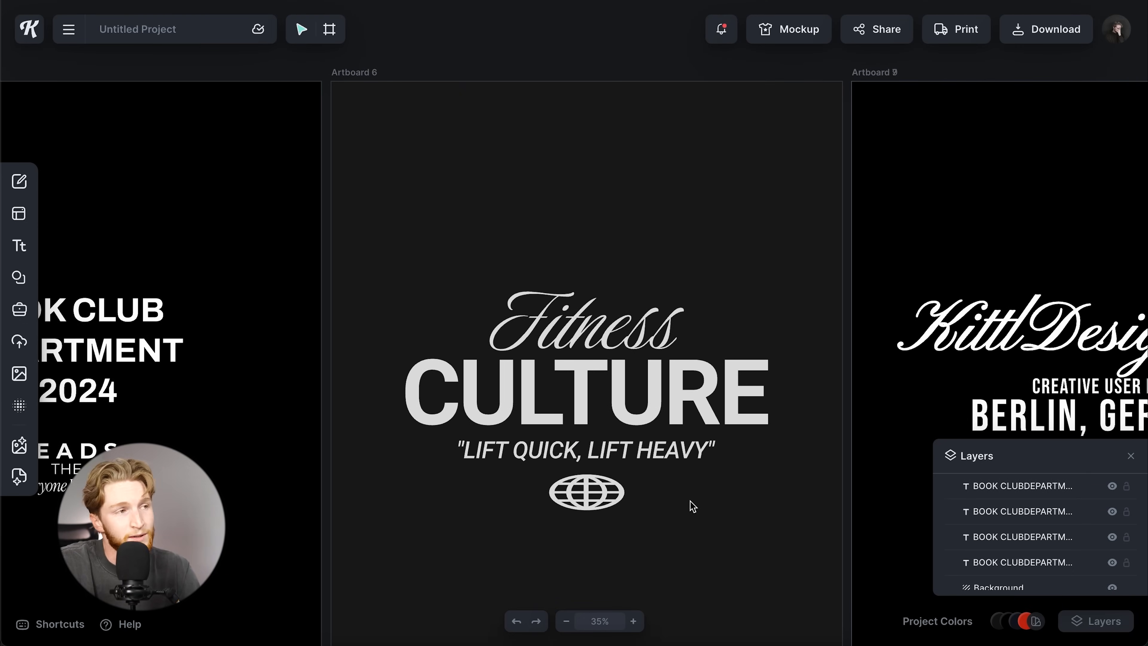
{"action": "scroll", "coordinate": [693, 507], "scroll_direction": "left", "scroll_amount": 8}
{"action": "scroll", "coordinate": [582, 478], "scroll_direction": "right", "scroll_amount": 15}
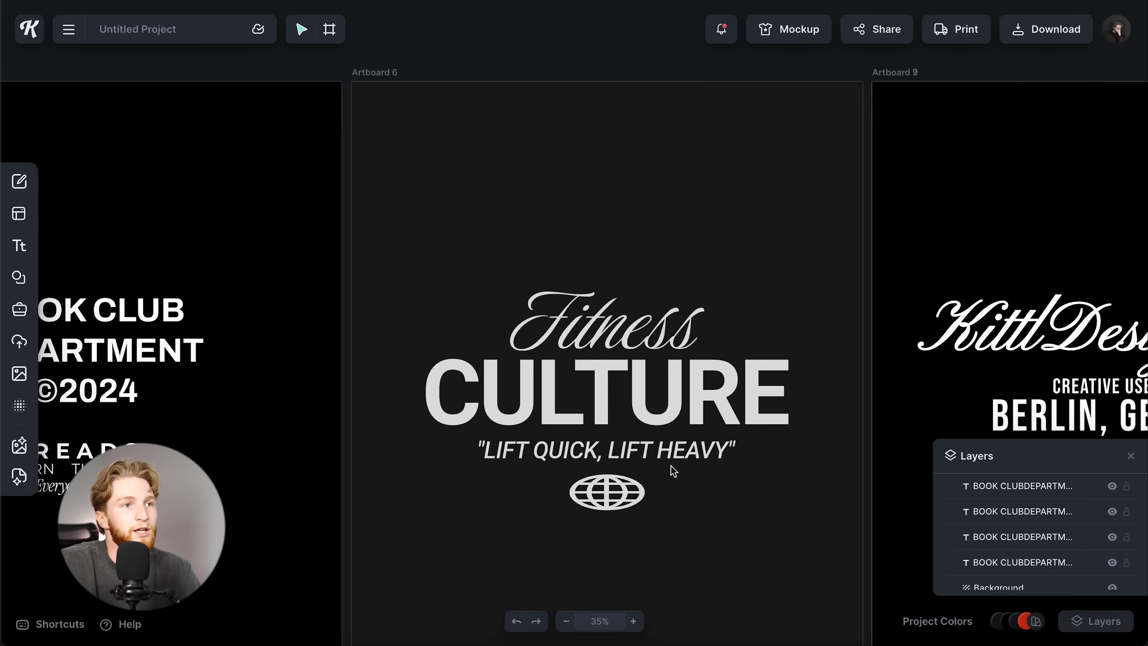
{"action": "scroll", "coordinate": [736, 439], "scroll_direction": "up", "scroll_amount": 5}
{"action": "scroll", "coordinate": [736, 438], "scroll_direction": "up", "scroll_amount": 5}
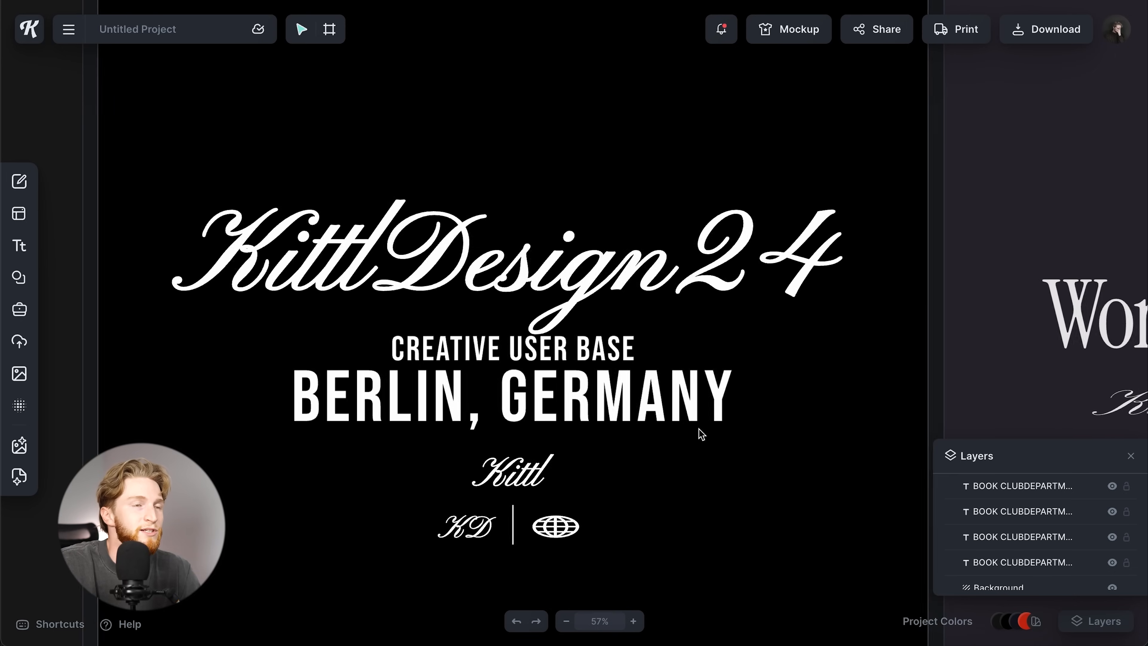
{"action": "scroll", "coordinate": [636, 415], "scroll_direction": "left", "scroll_amount": 2}
{"action": "scroll", "coordinate": [635, 415], "scroll_direction": "down", "scroll_amount": 1}
{"action": "left_click_drag", "start_coordinate": [594, 425], "coordinate": [594, 429]}
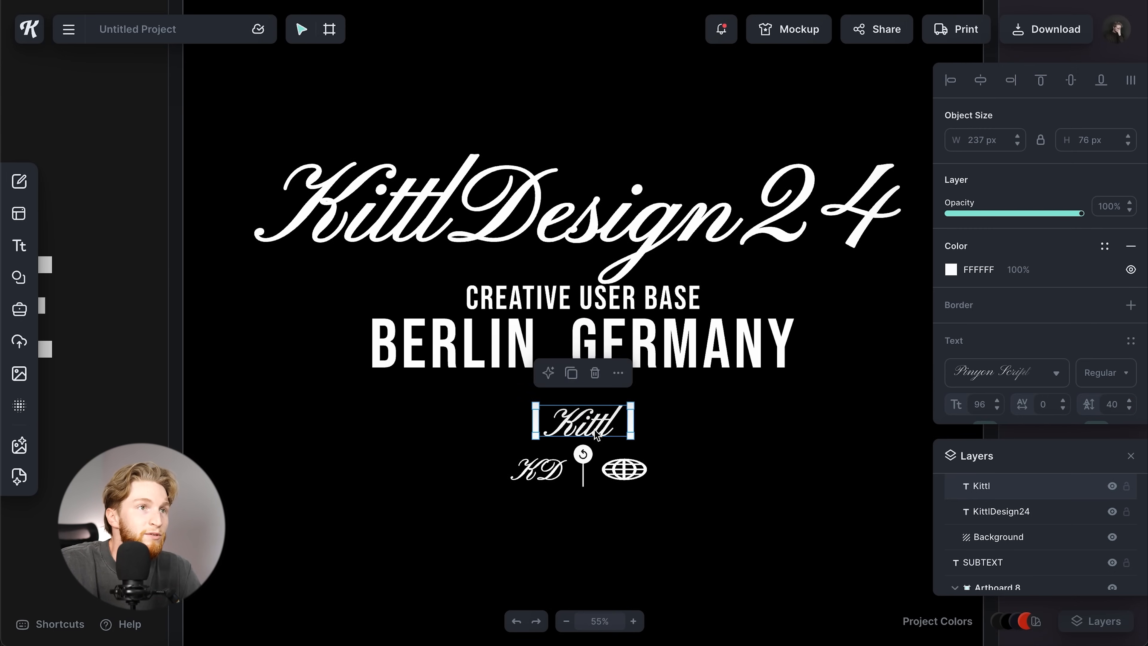
{"action": "left_click", "coordinate": [764, 464]}
{"action": "scroll", "coordinate": [695, 321], "scroll_direction": "left", "scroll_amount": 3}
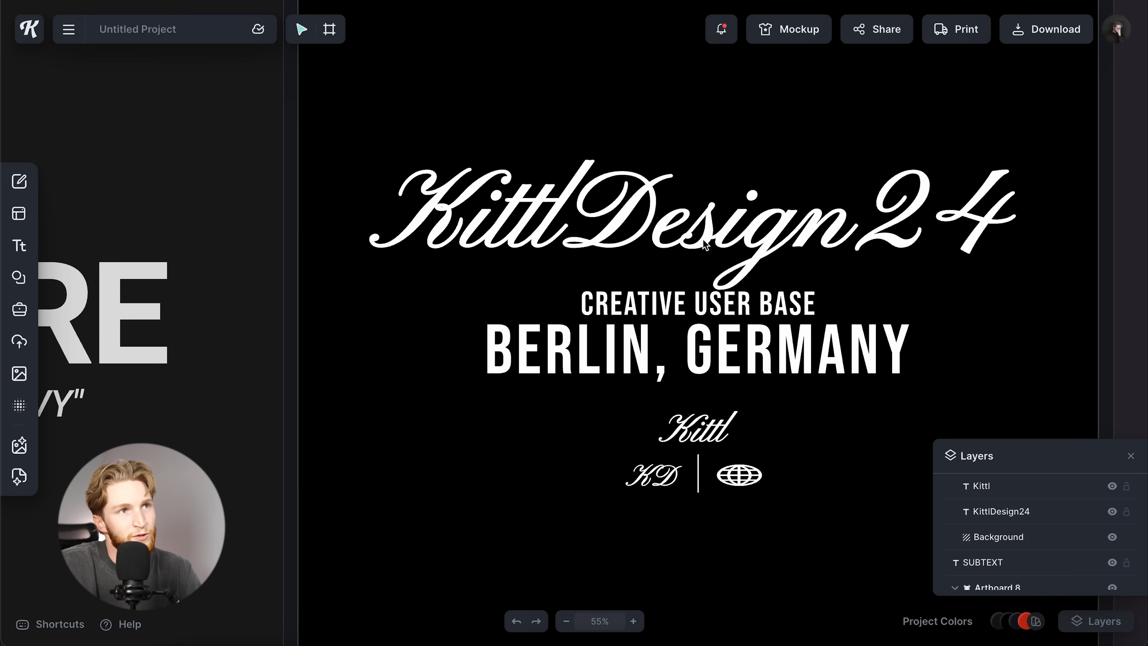
Select the "KittlDesign24" title, the "CREATIVE USER BASE BERLIN, GERMANY" lines and the small marks in turn to examine their grouping.
{"action": "left_click", "coordinate": [915, 244]}
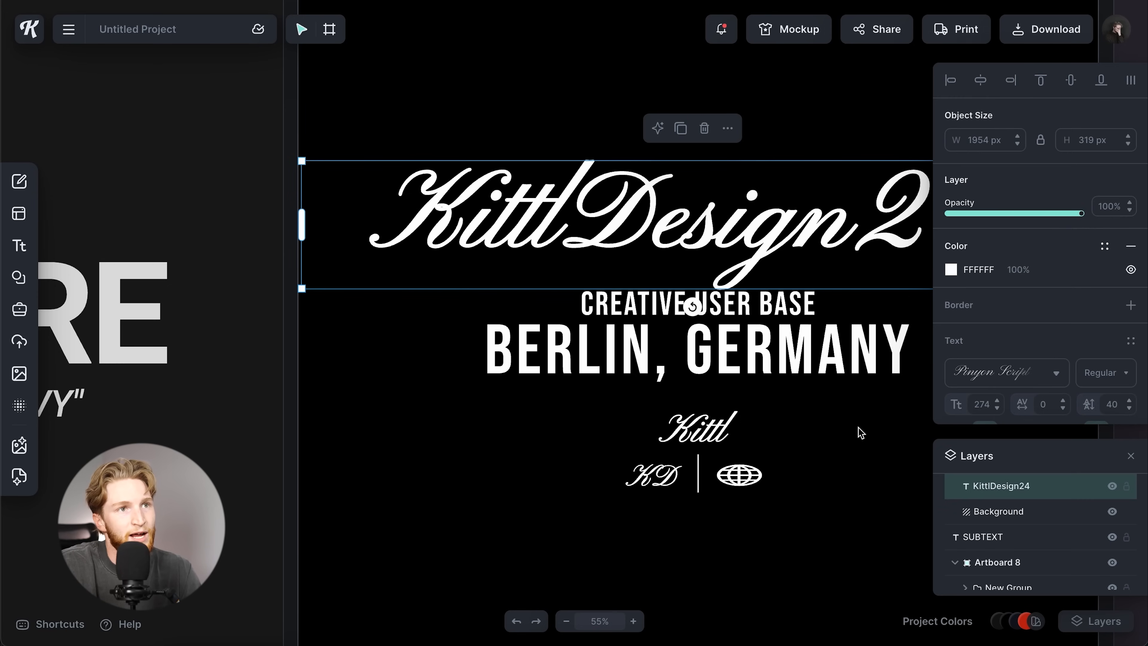
{"action": "left_click_drag", "start_coordinate": [474, 308], "coordinate": [782, 401]}
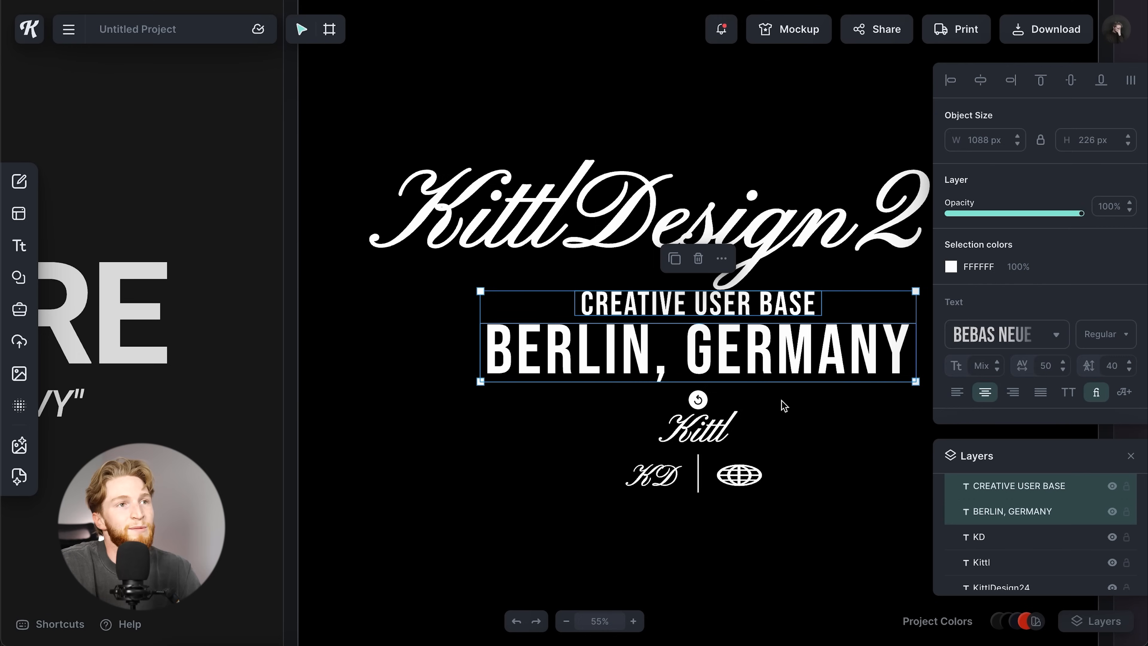
{"action": "left_click", "coordinate": [560, 299]}
{"action": "left_click_drag", "start_coordinate": [763, 355], "coordinate": [822, 485]}
{"action": "left_click_drag", "start_coordinate": [592, 456], "coordinate": [597, 435]}
{"action": "left_click", "coordinate": [770, 523]}
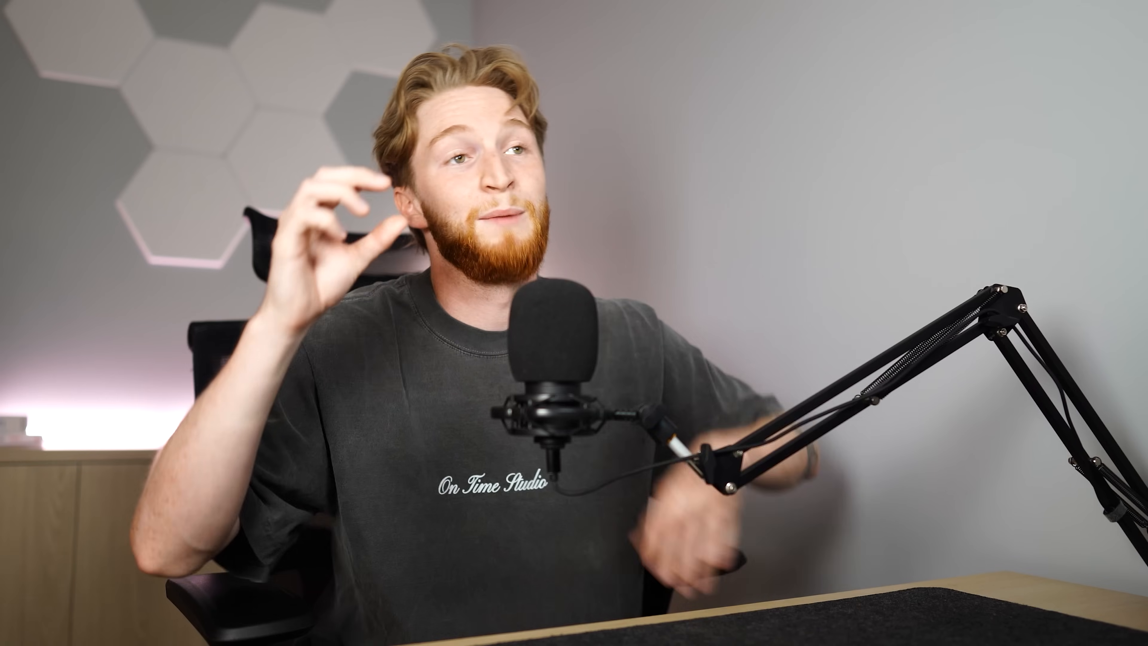